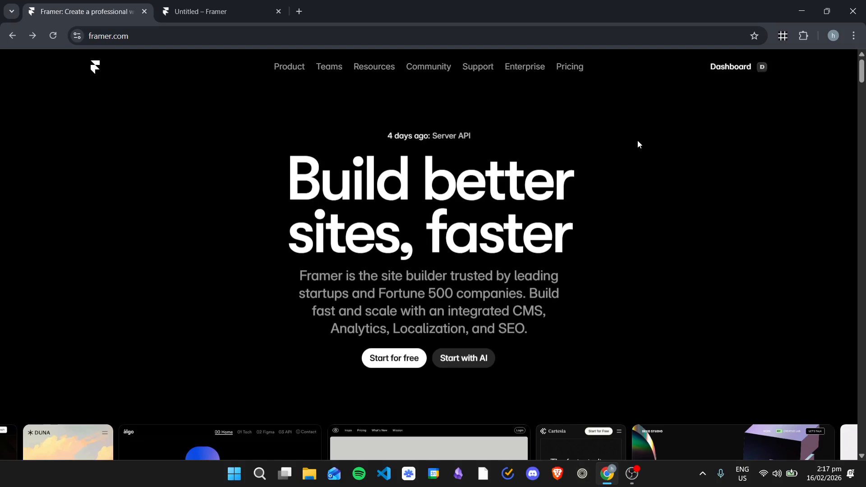
# Open the projects dashboard from the Framer homepage, then switch to the Untitled project's canvas.
pyautogui.moveTo(727, 74)
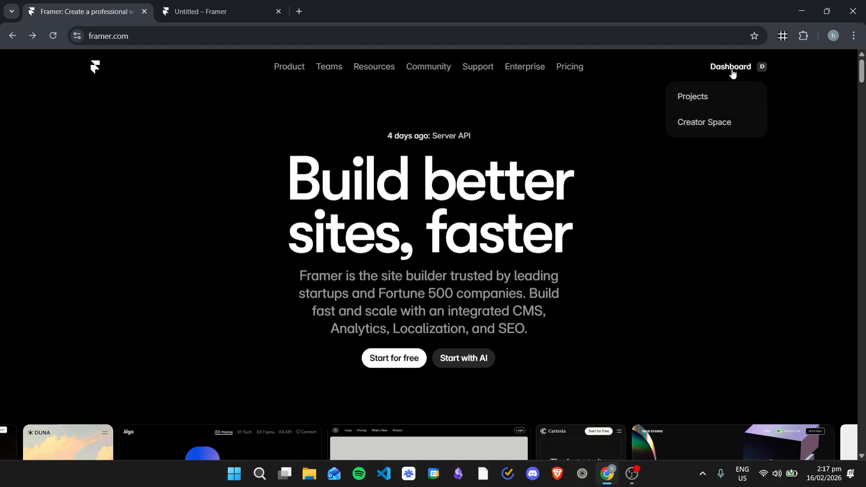
pyautogui.click(723, 98)
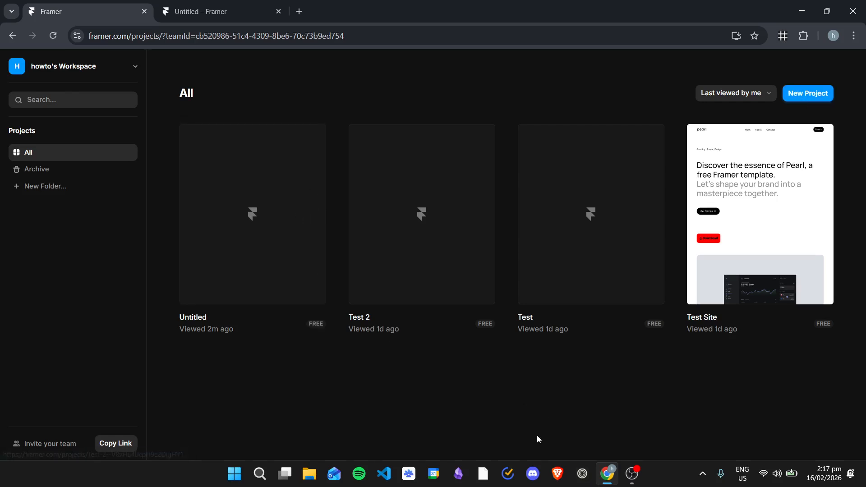
pyautogui.click(213, 12)
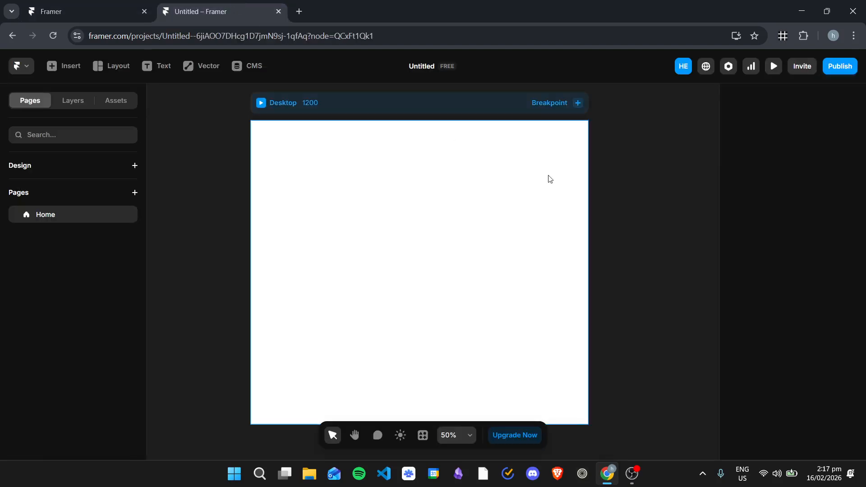
pyautogui.press('space')
pyautogui.moveTo(470, 250); pyautogui.dragTo(485, 236)
pyautogui.press('space')
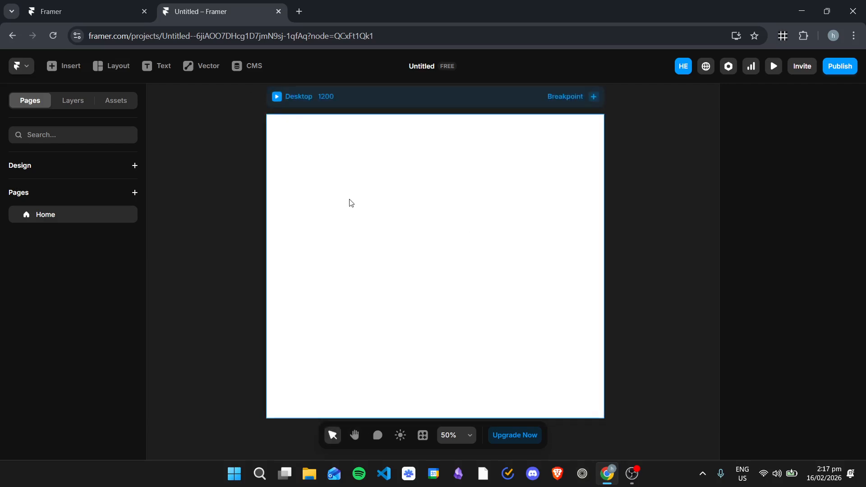
pyautogui.click(72, 100)
pyautogui.click(113, 100)
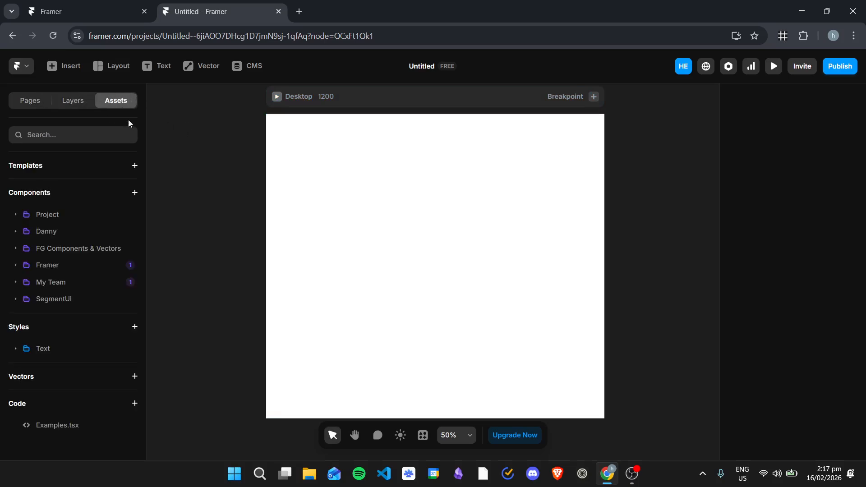
pyautogui.click(74, 96)
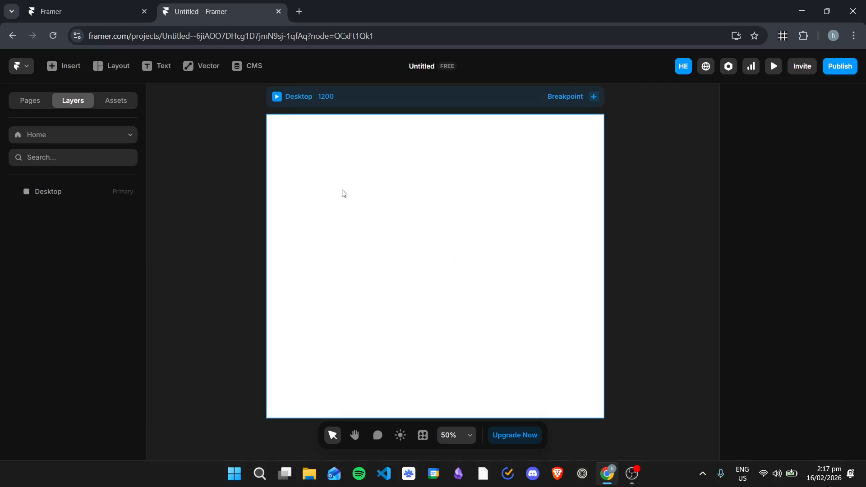
pyautogui.click(30, 100)
pyautogui.click(59, 101)
# Insert the light hero section with a centred heading and Sign Up and Download buttons into the Desktop page.
pyautogui.click(77, 67)
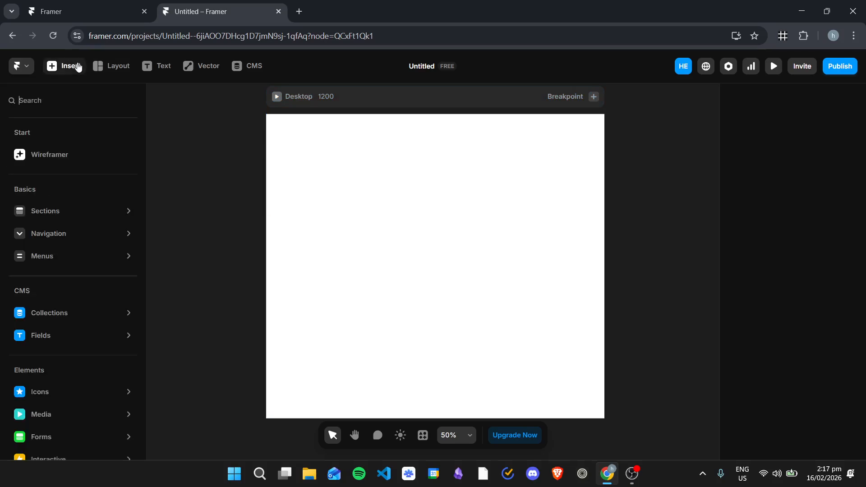
pyautogui.moveTo(53, 213)
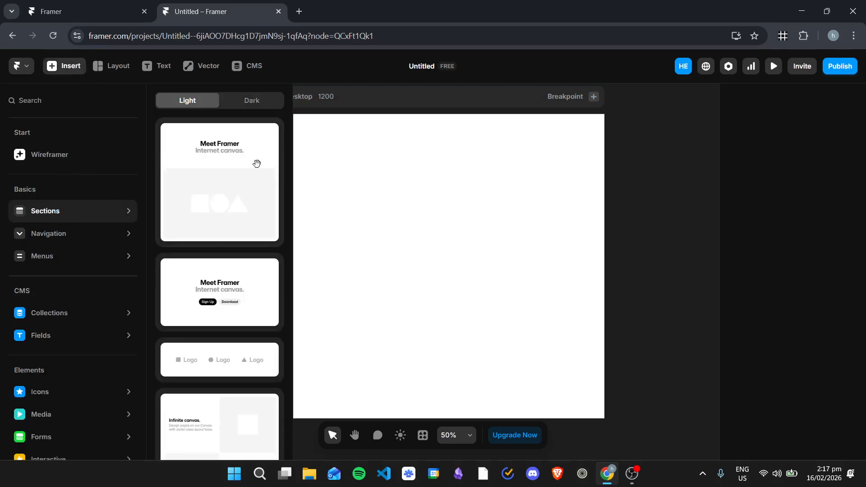
pyautogui.click(231, 282)
# Insert the light testimonial section with the centred quote below the hero section.
pyautogui.scroll(-1, 244, 282)
pyautogui.scroll(-8, 244, 281)
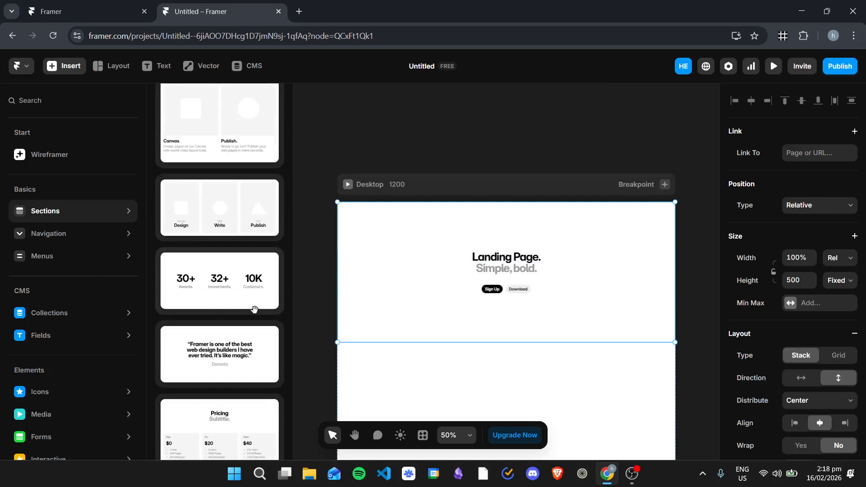
pyautogui.scroll(-2, 265, 311)
pyautogui.click(212, 248)
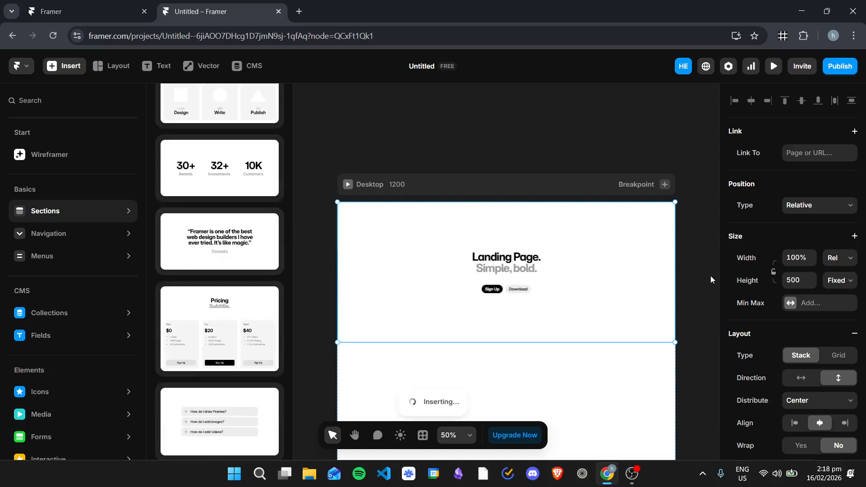
pyautogui.click(489, 328)
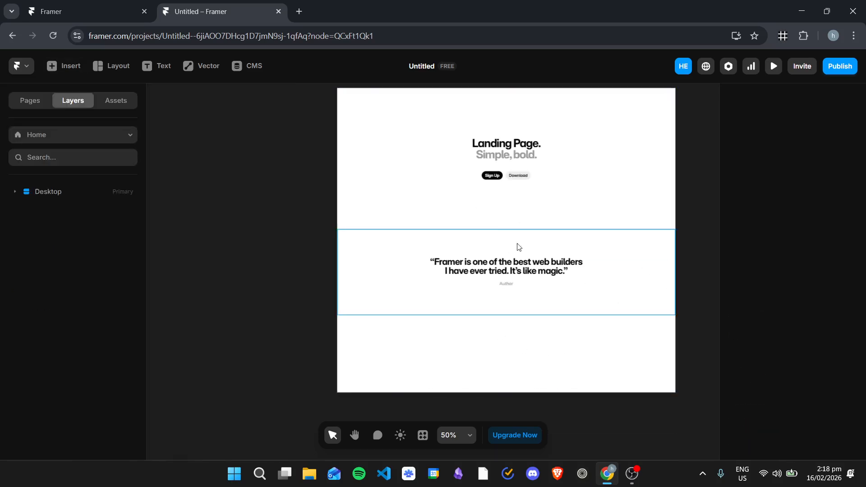
# Start a new color style from the Hero section's fill and name it Light/Dark Mode.
pyautogui.scroll(2, 506, 230)
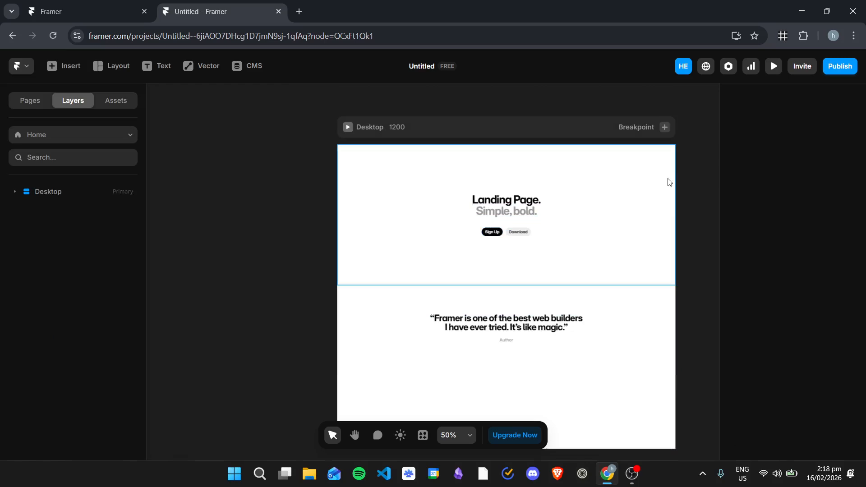
pyautogui.scroll(5, 632, 251)
pyautogui.scroll(1, 635, 250)
pyautogui.scroll(-1, 537, 240)
pyautogui.press('space')
pyautogui.moveTo(520, 243); pyautogui.dragTo(519, 265)
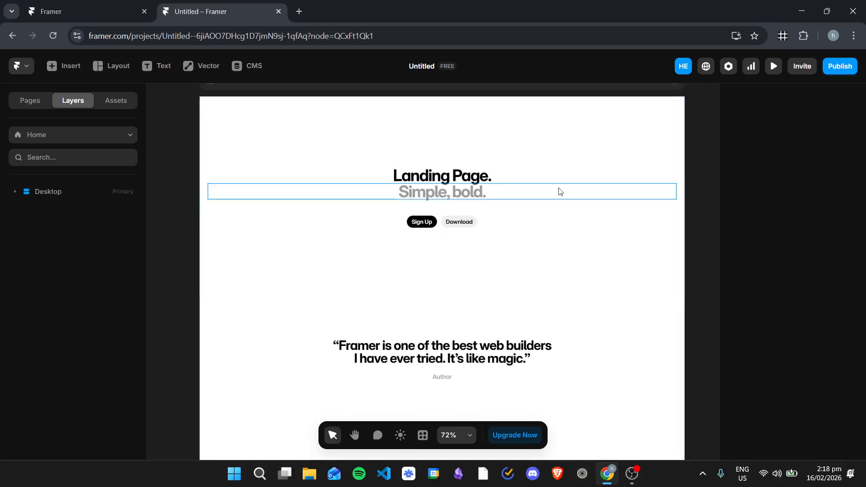
pyautogui.click(530, 250)
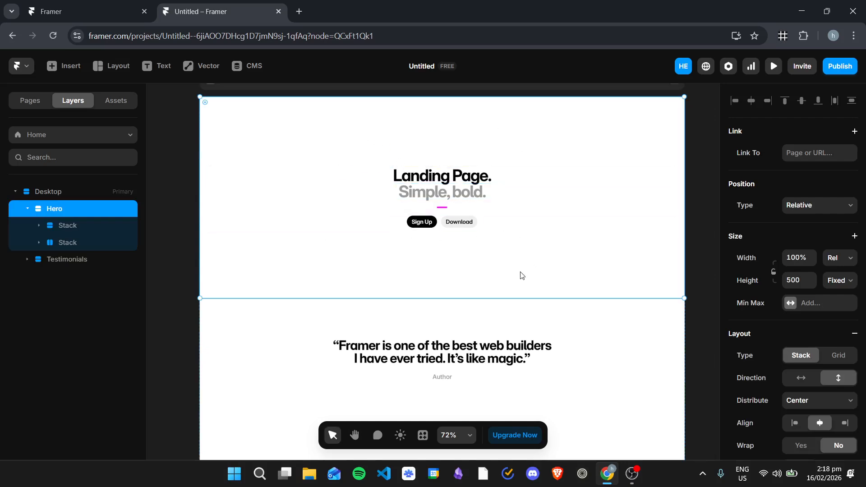
pyautogui.scroll(-8, 741, 222)
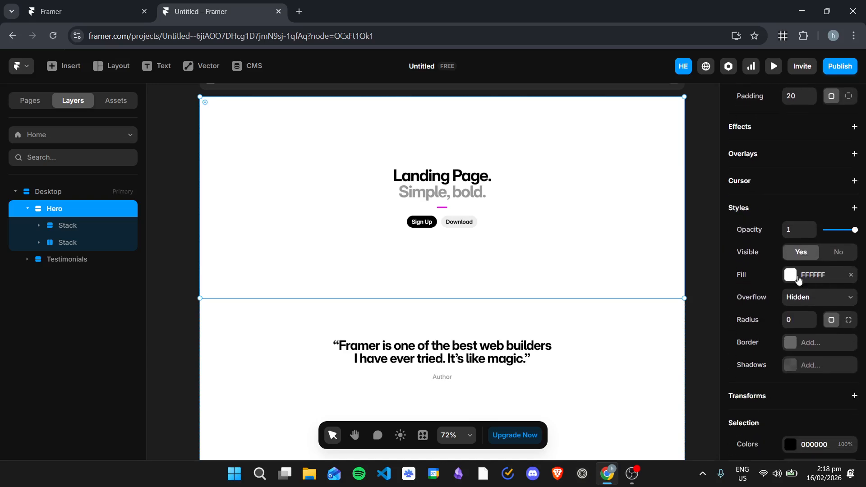
pyautogui.click(798, 279)
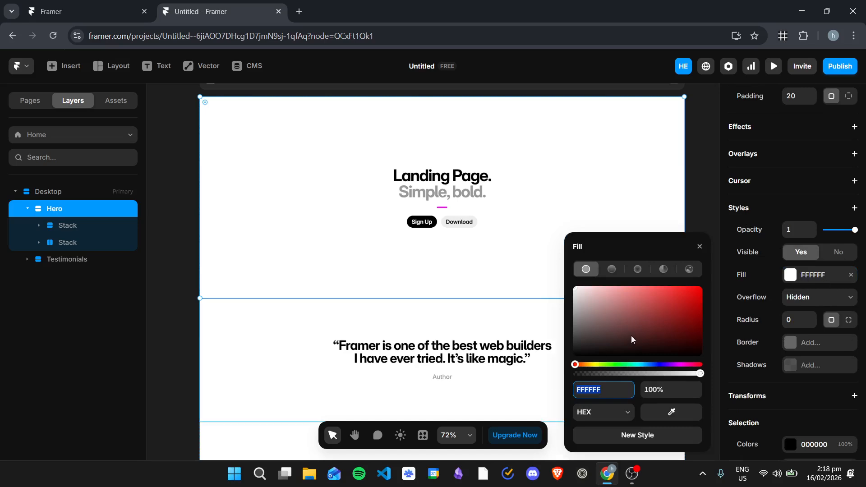
pyautogui.click(661, 436)
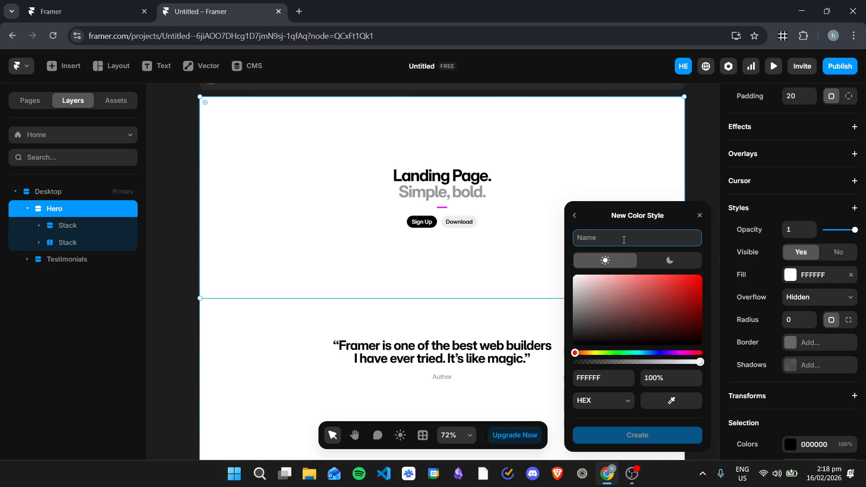
pyautogui.write('Light/Dark Mode')
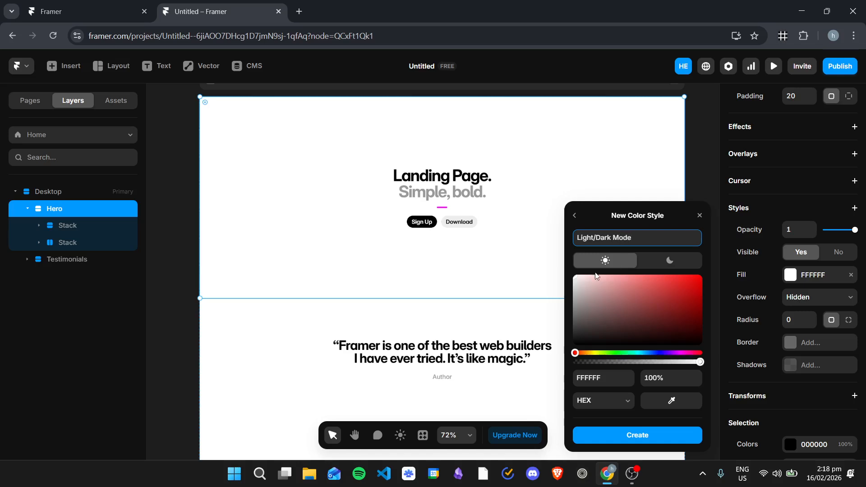
# Keep the style's light color at FFFFFF, set its dark color to 212020, and create the style for the Hero fill.
pyautogui.click(615, 260)
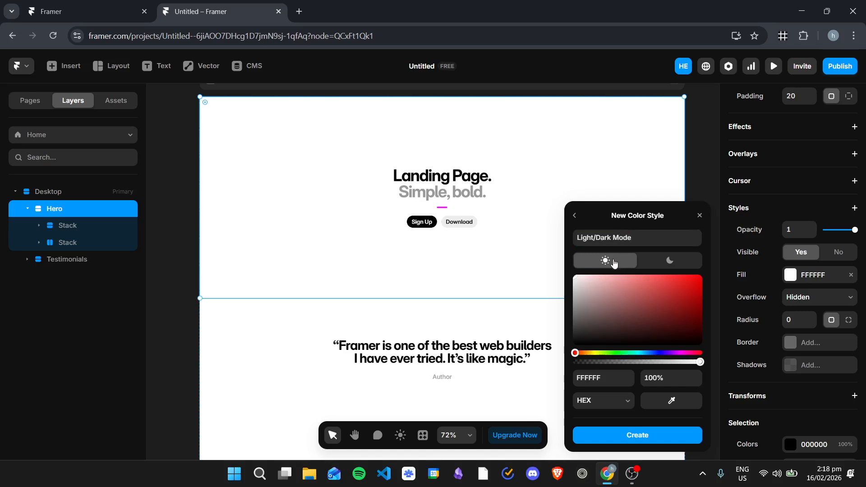
pyautogui.moveTo(577, 283)
pyautogui.mouseDown()
pyautogui.moveTo(588, 285)
pyautogui.moveTo(563, 273)
pyautogui.mouseUp()
pyautogui.click(657, 267)
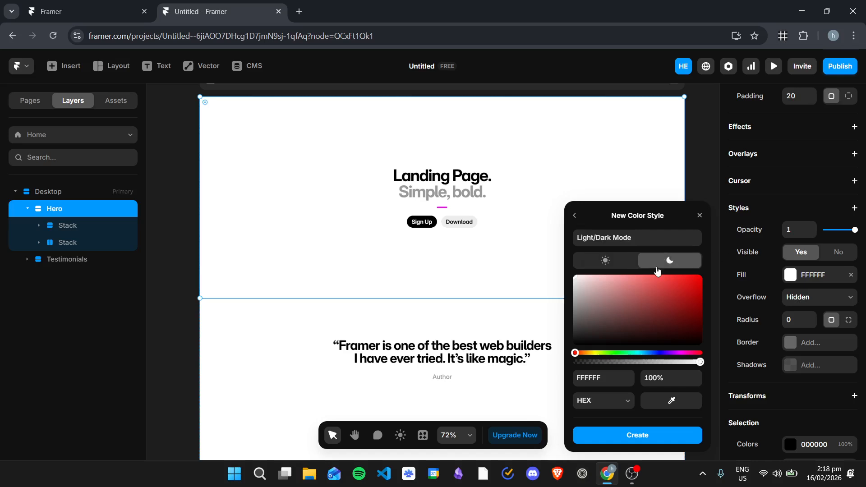
pyautogui.moveTo(588, 291); pyautogui.dragTo(576, 335)
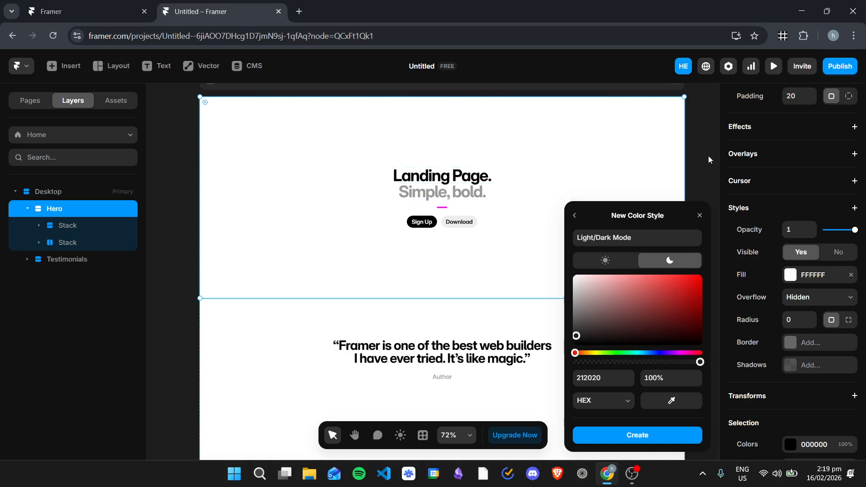
pyautogui.click(625, 435)
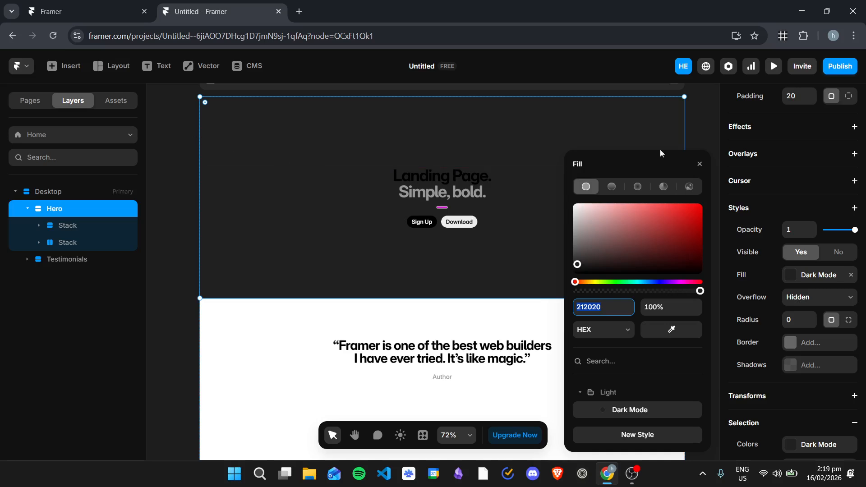
pyautogui.click(700, 164)
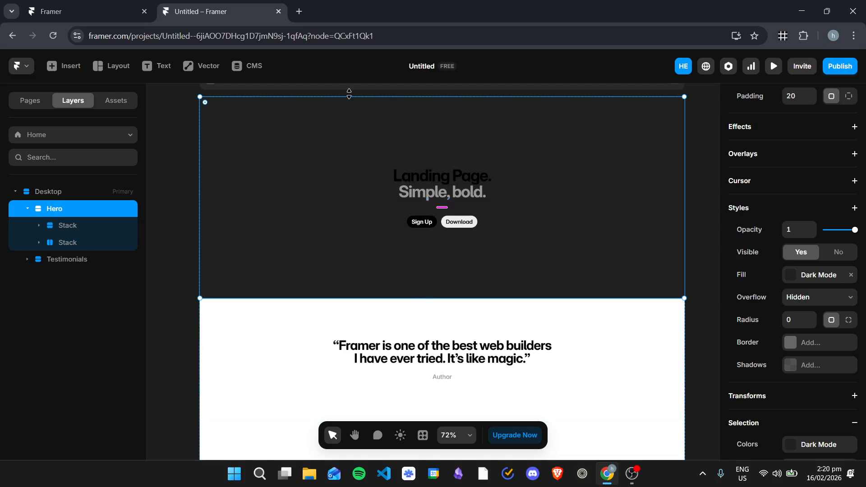
# Open the Framer Marketplace from the plugin browser and search its components for "theme toggle".
pyautogui.click(423, 436)
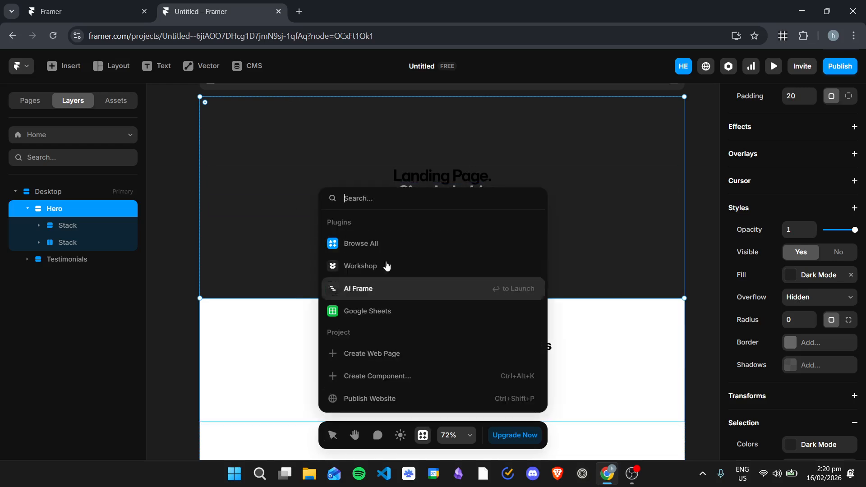
pyautogui.click(379, 244)
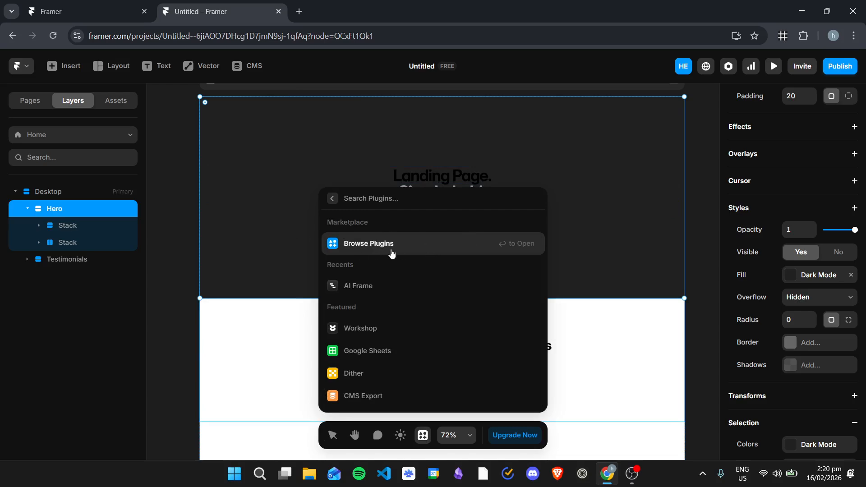
pyautogui.click(424, 246)
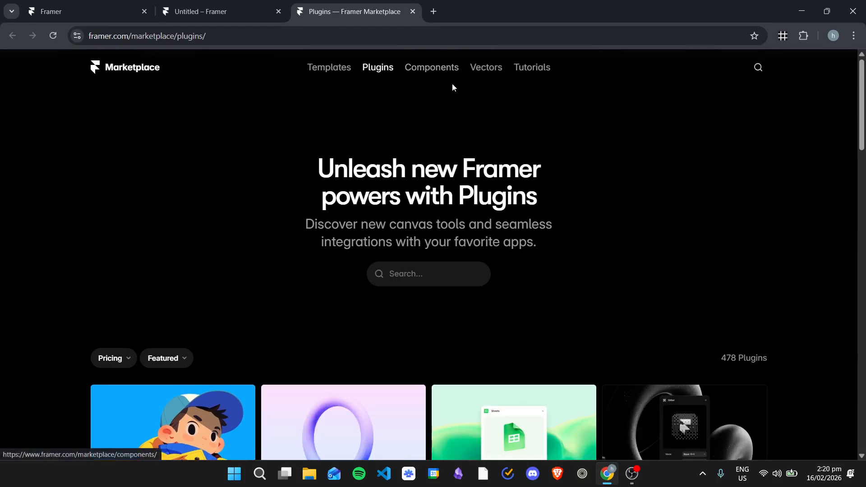
pyautogui.click(432, 73)
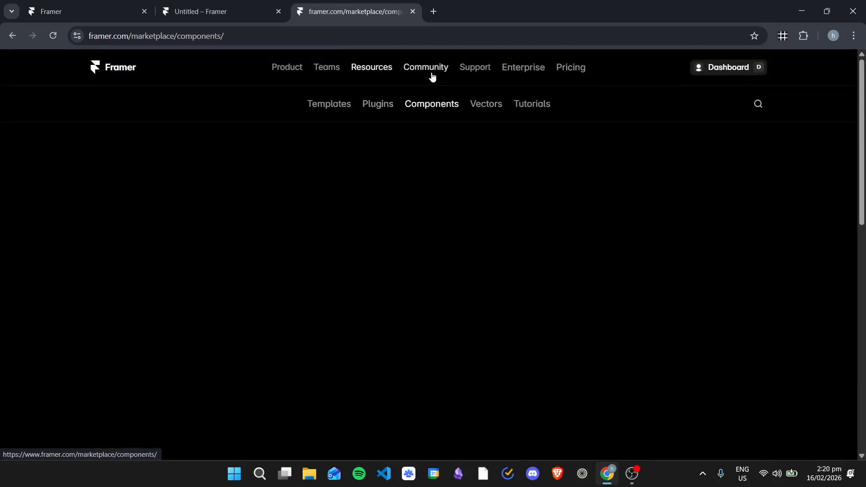
pyautogui.click(418, 277)
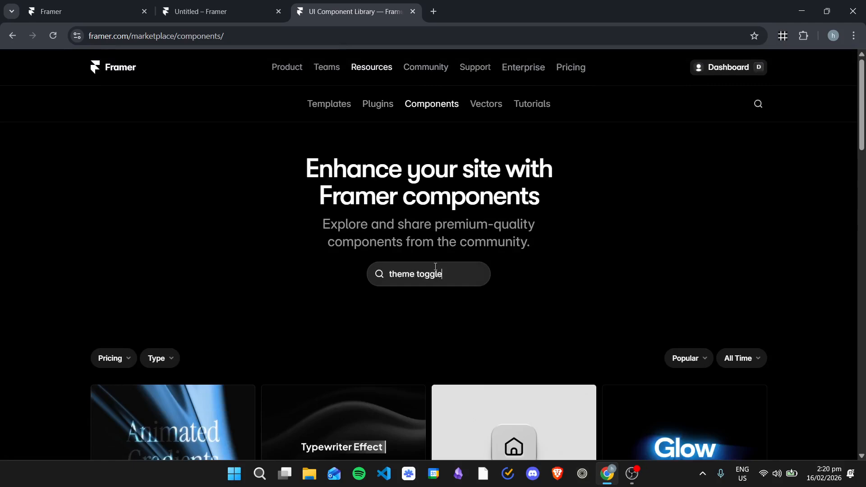
pyautogui.press('Return')
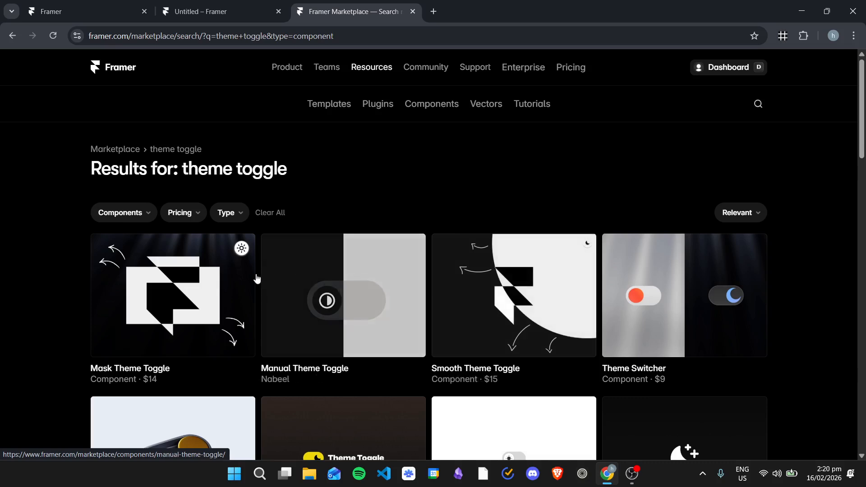
# Look through the theme toggle component results, comparing their designs and prices.
pyautogui.scroll(-1, 290, 280)
pyautogui.scroll(-2, 12, 212)
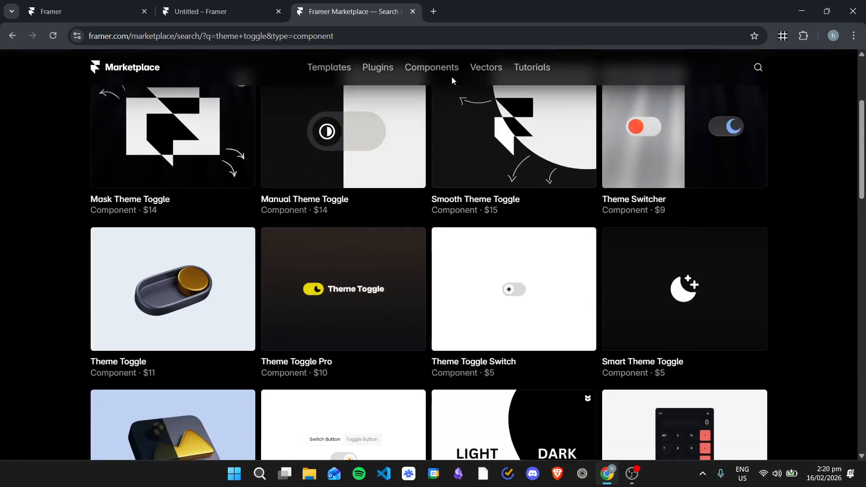
pyautogui.scroll(1, 164, 266)
pyautogui.scroll(-2, 189, 282)
pyautogui.scroll(-2, 189, 282)
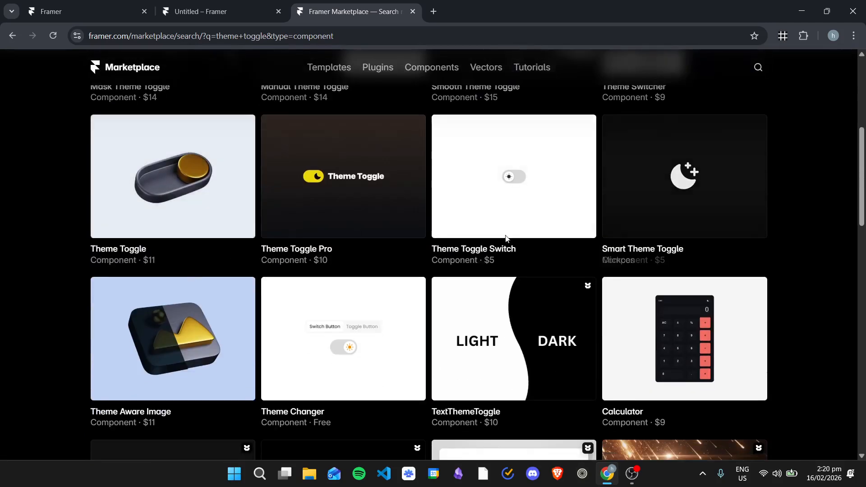
pyautogui.scroll(-3, 555, 244)
pyautogui.scroll(-4, 384, 271)
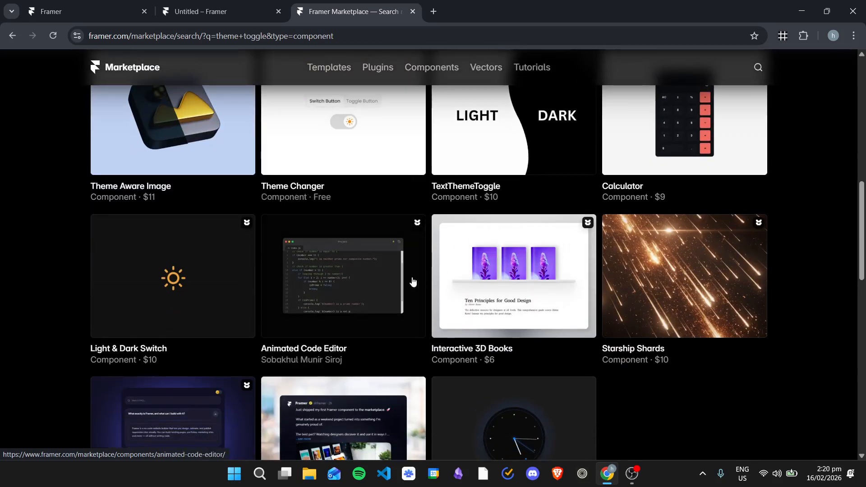
pyautogui.scroll(1, 627, 280)
pyautogui.scroll(15, 316, 191)
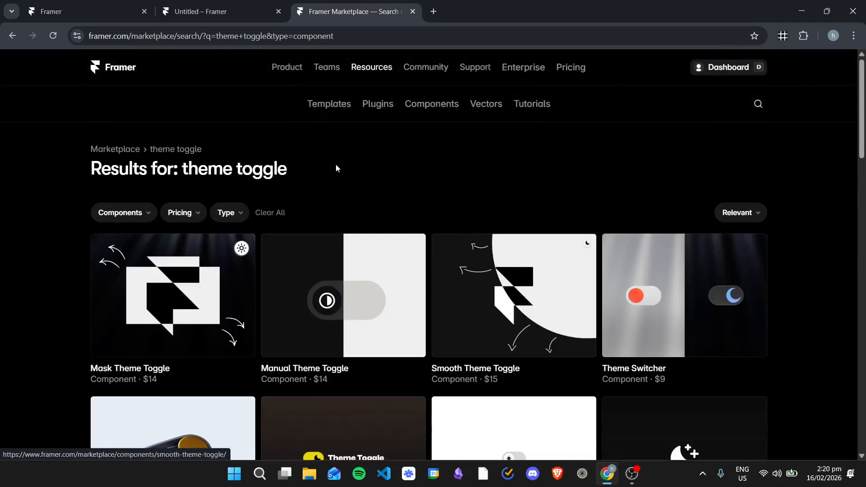
pyautogui.scroll(-4, 338, 176)
pyautogui.scroll(4, 631, 182)
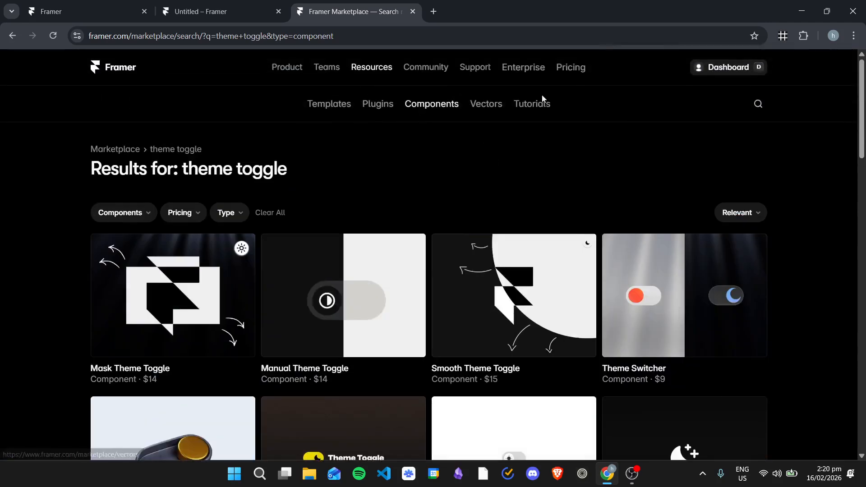
pyautogui.scroll(-8, 321, 179)
pyautogui.scroll(8, 458, 197)
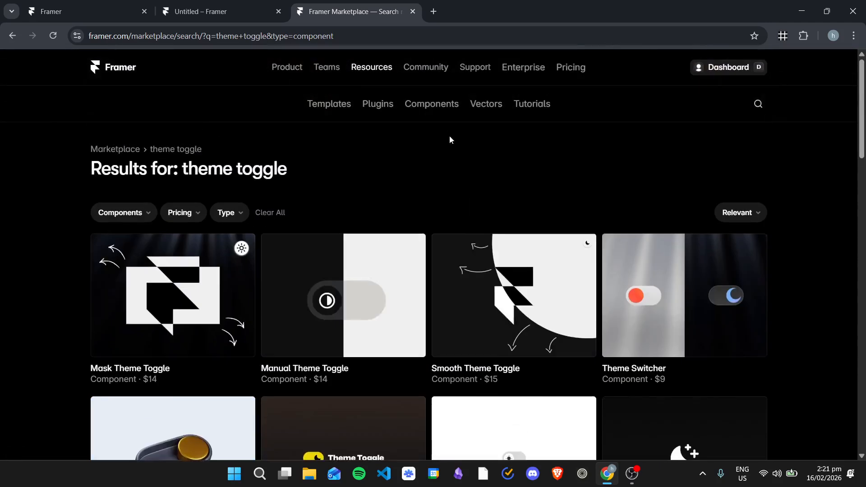
# Search the marketplace's components for "theme changer".
pyautogui.click(431, 101)
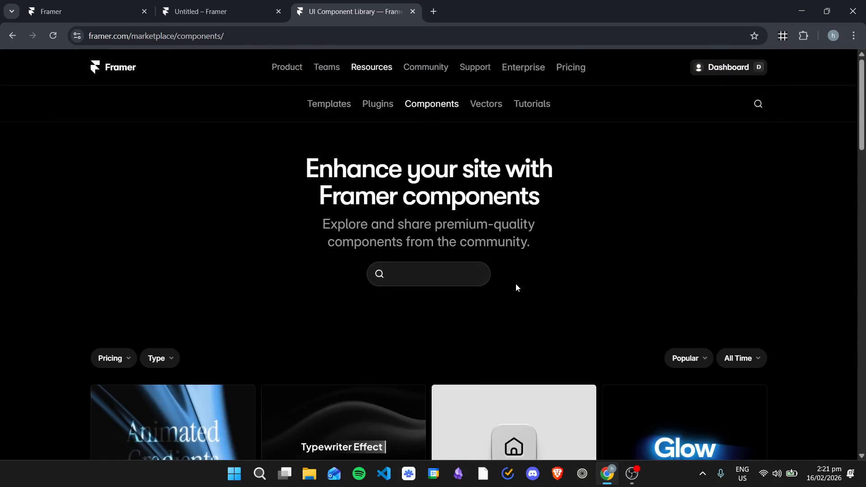
pyautogui.write('theme changer')
pyautogui.press('Return')
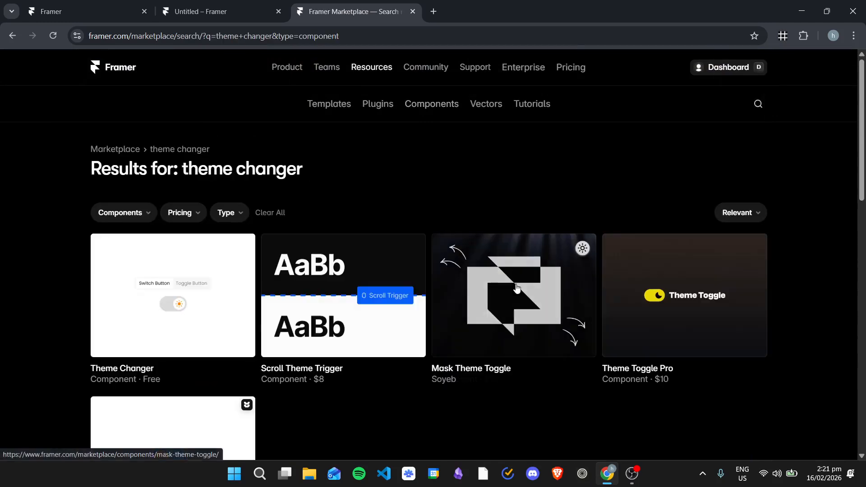
# Look through the theme changer component results, comparing their prices and toggle designs.
pyautogui.scroll(-2, 277, 176)
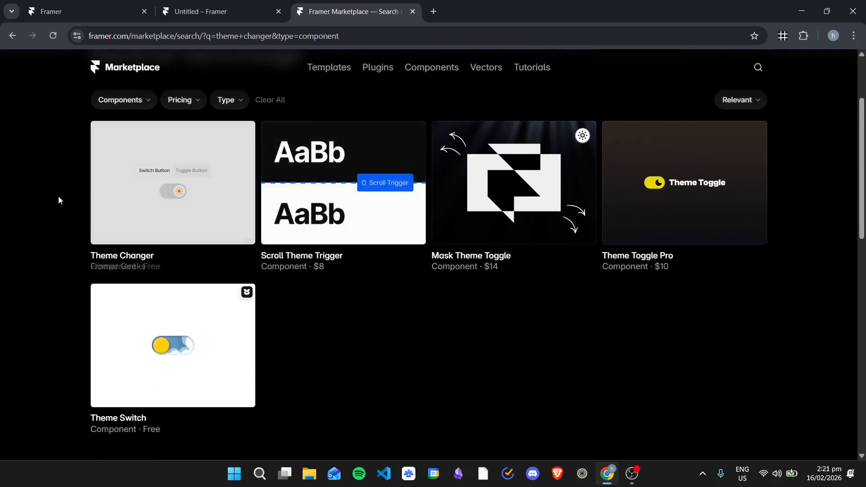
pyautogui.click(244, 9)
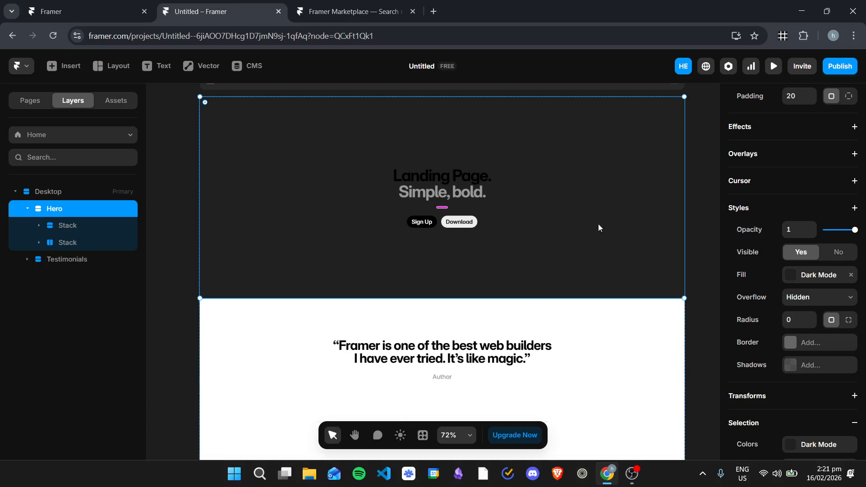
pyautogui.click(350, 5)
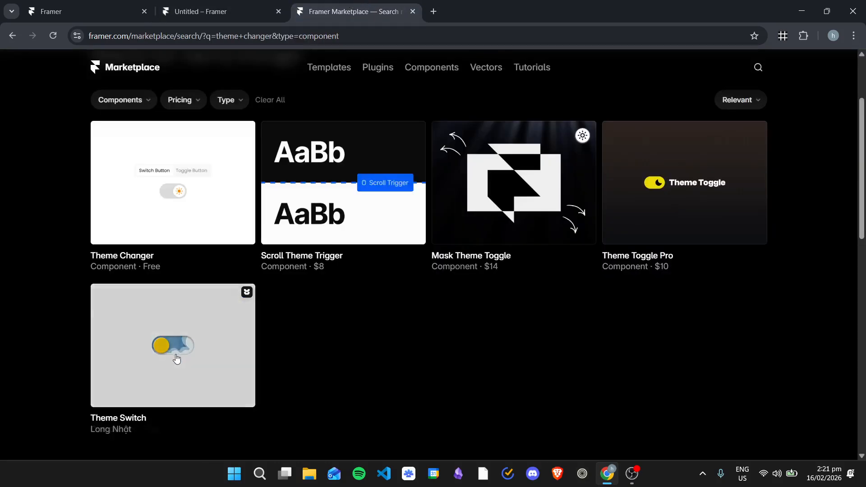
pyautogui.scroll(1, 180, 368)
pyautogui.scroll(-3, 183, 367)
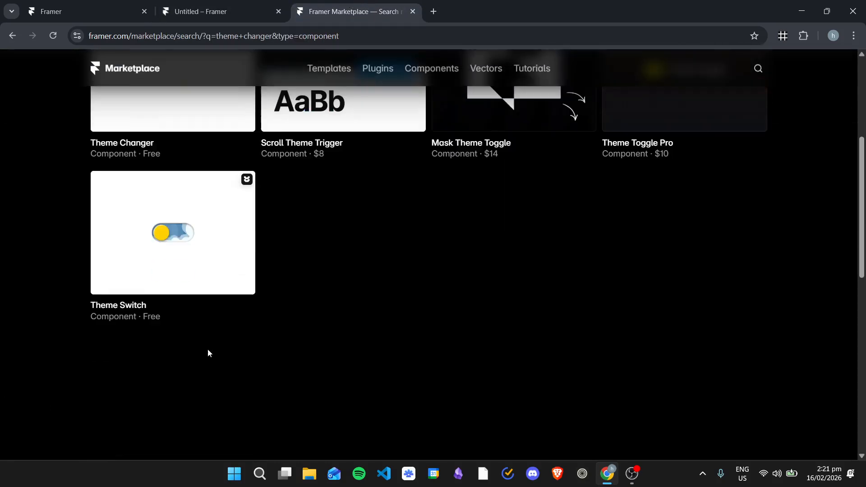
pyautogui.scroll(1, 201, 295)
pyautogui.scroll(3, 139, 310)
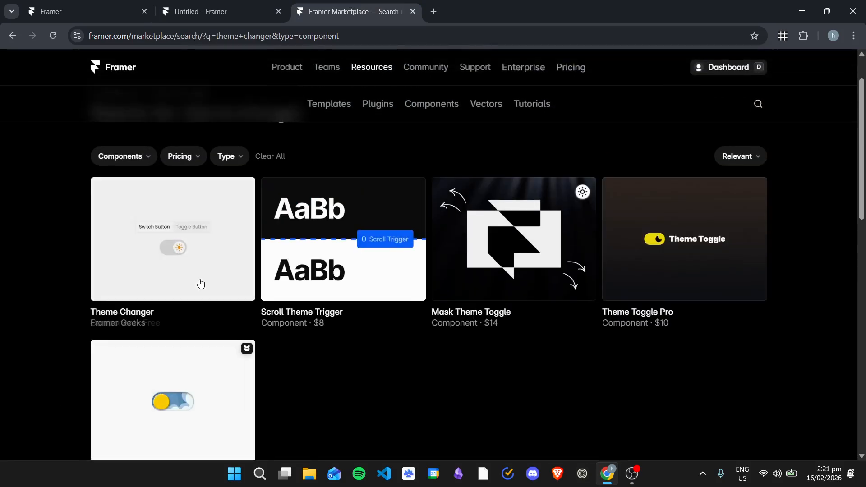
pyautogui.scroll(-2, 162, 393)
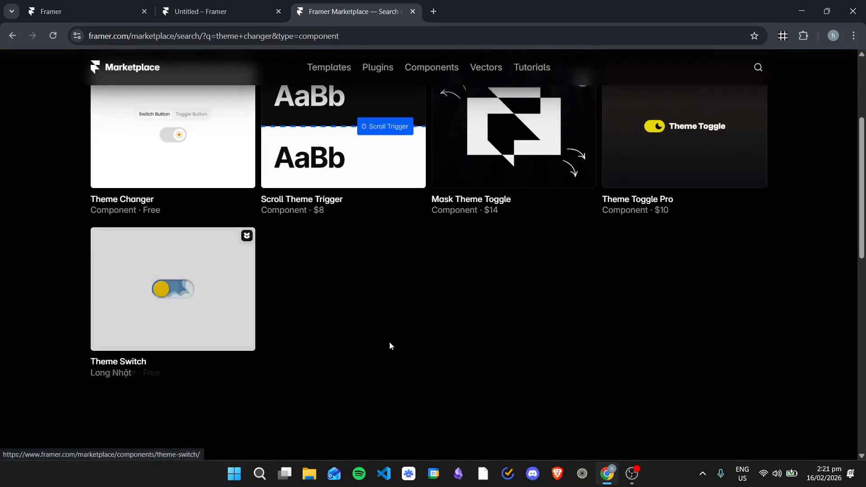
pyautogui.scroll(2, 194, 344)
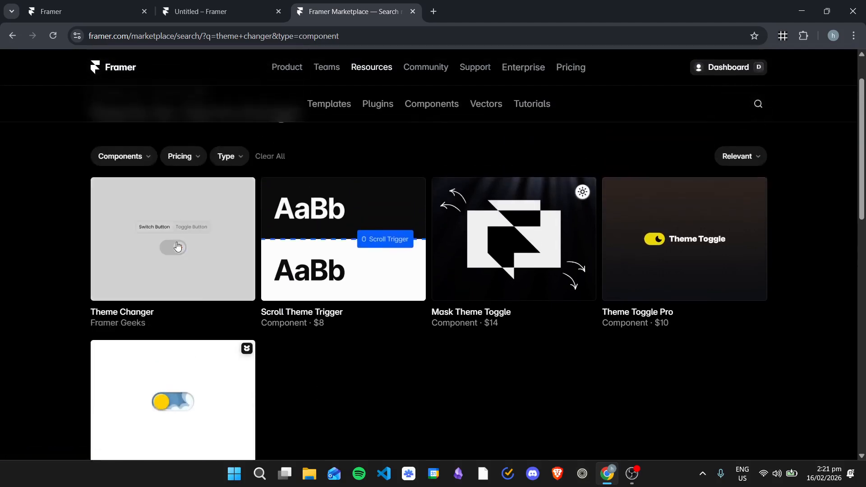
# Open the free Theme Changer component's marketplace page and reload it.
pyautogui.click(177, 247)
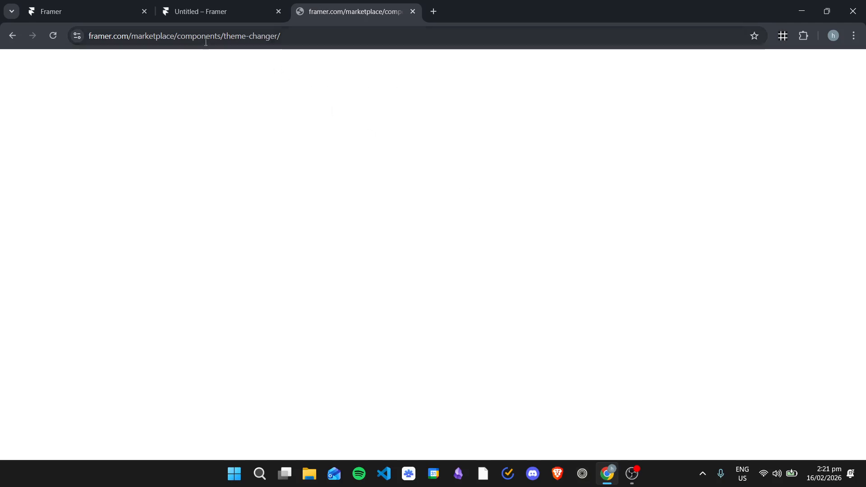
pyautogui.click(53, 35)
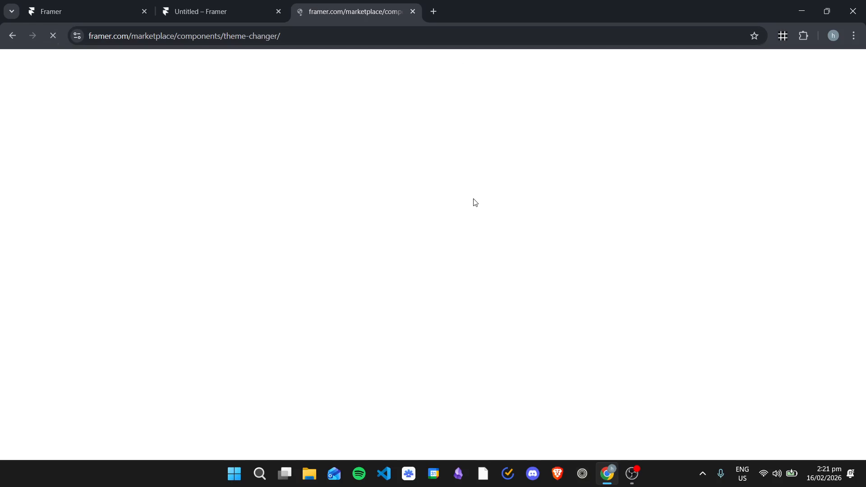
pyautogui.scroll(-2, 546, 185)
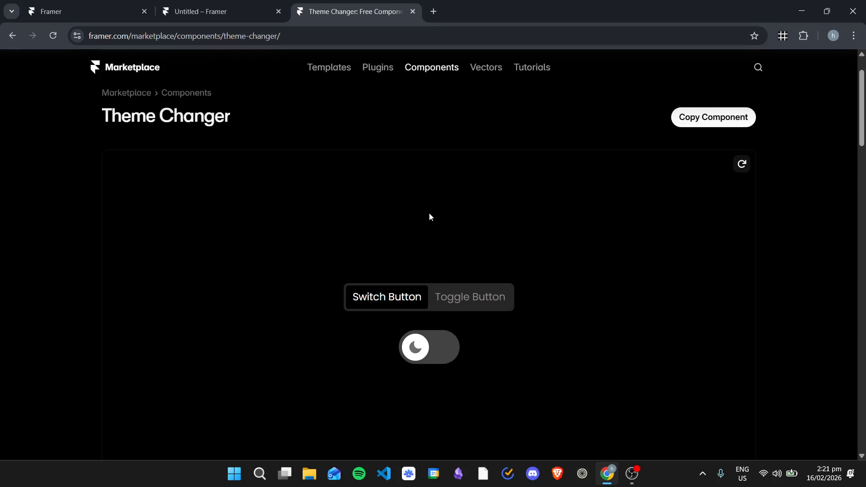
# Test the Switch Button style in the Theme Changer preview by switching repeatedly between light and dark.
pyautogui.scroll(-1, 433, 215)
pyautogui.click(426, 294)
pyautogui.click(426, 294)
pyautogui.click(426, 294)
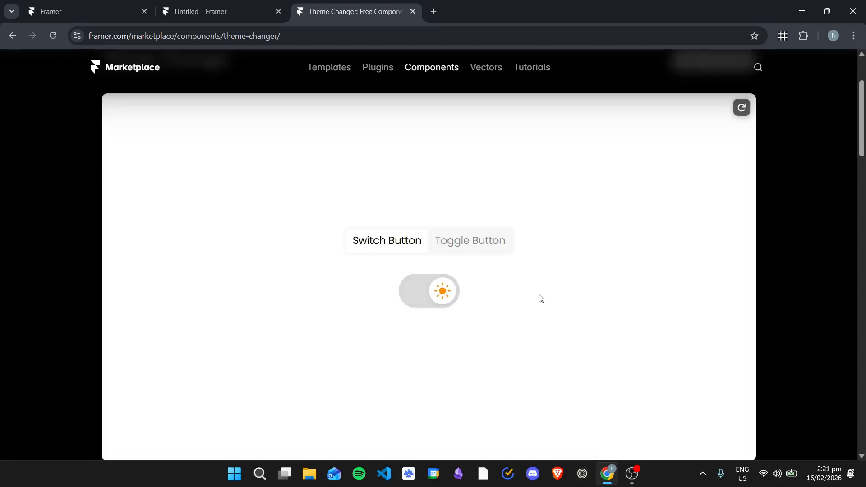
pyautogui.click(448, 295)
pyautogui.click(412, 300)
pyautogui.click(456, 305)
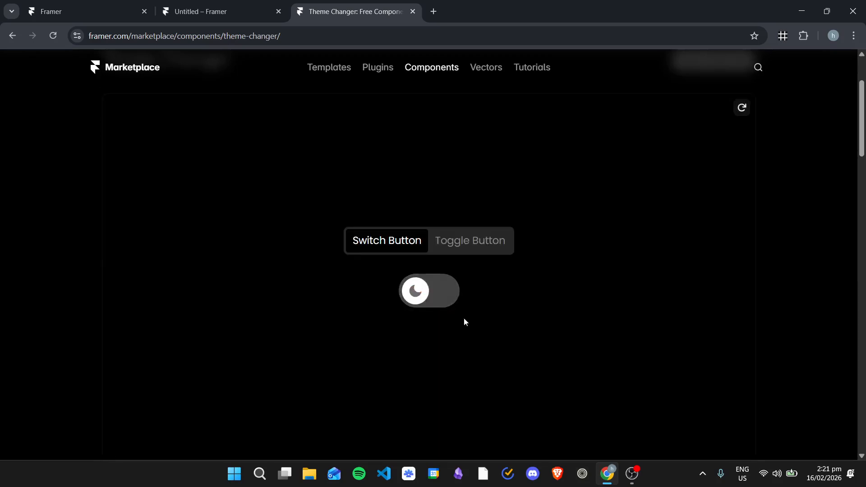
pyautogui.click(425, 294)
pyautogui.click(429, 291)
# Show the Toggle Button style in the Theme Changer preview and switch it repeatedly between light and dark.
pyautogui.click(492, 243)
pyautogui.click(442, 300)
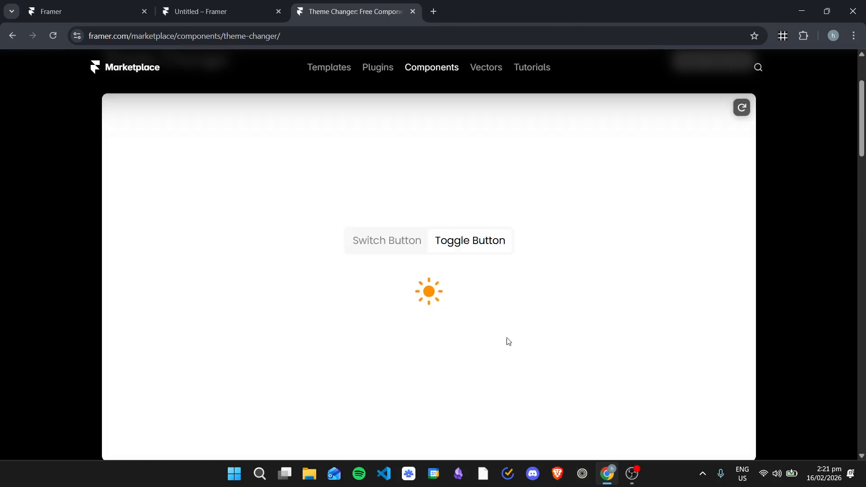
pyautogui.click(429, 294)
pyautogui.click(431, 297)
pyautogui.click(432, 298)
pyautogui.click(436, 298)
pyautogui.click(427, 301)
pyautogui.click(433, 298)
pyautogui.click(430, 296)
# Review the Theme Changer description and features, and copy the component.
pyautogui.scroll(-5, 541, 237)
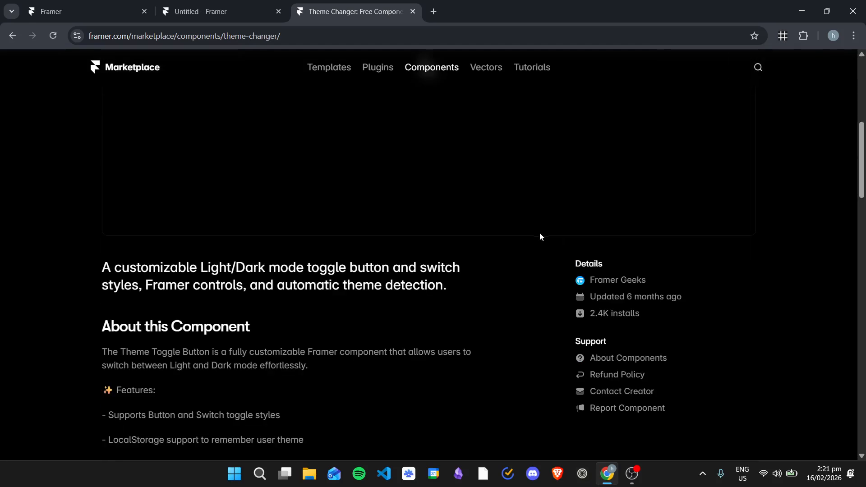
pyautogui.scroll(4, 532, 225)
pyautogui.scroll(-8, 520, 218)
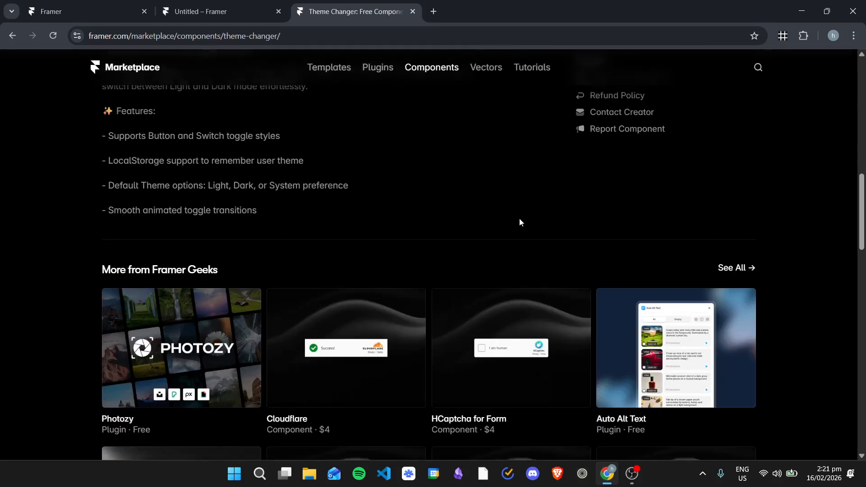
pyautogui.scroll(11, 533, 232)
pyautogui.scroll(-2, 469, 289)
pyautogui.scroll(2, 560, 266)
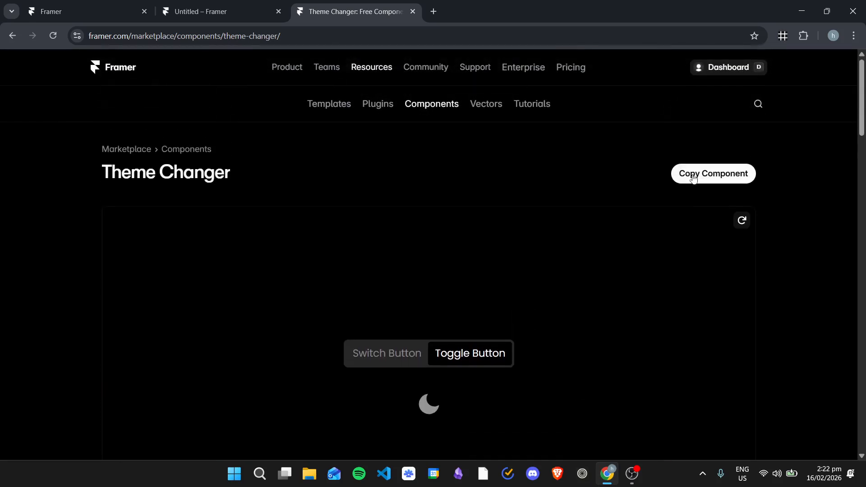
pyautogui.click(712, 176)
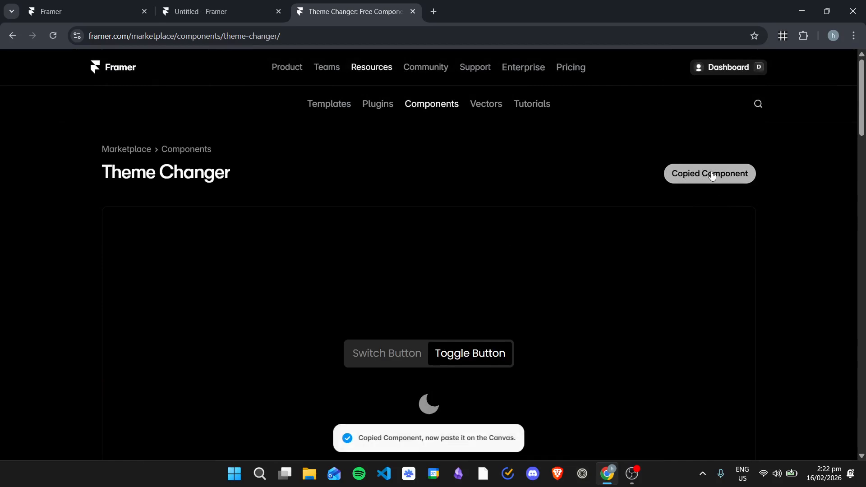
# Return to the Untitled Framer project and paste the copied theme toggle component into the Hero section.
pyautogui.scroll(-1, 411, 262)
pyautogui.scroll(-7, 238, 241)
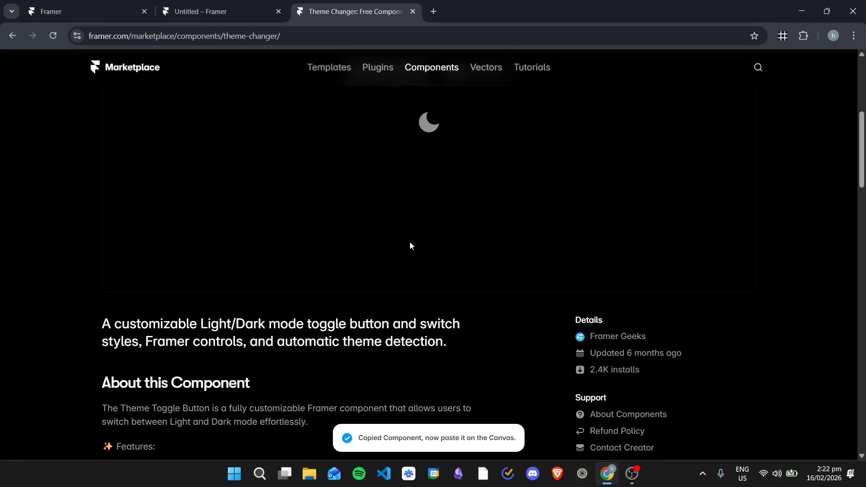
pyautogui.scroll(-1, 180, 262)
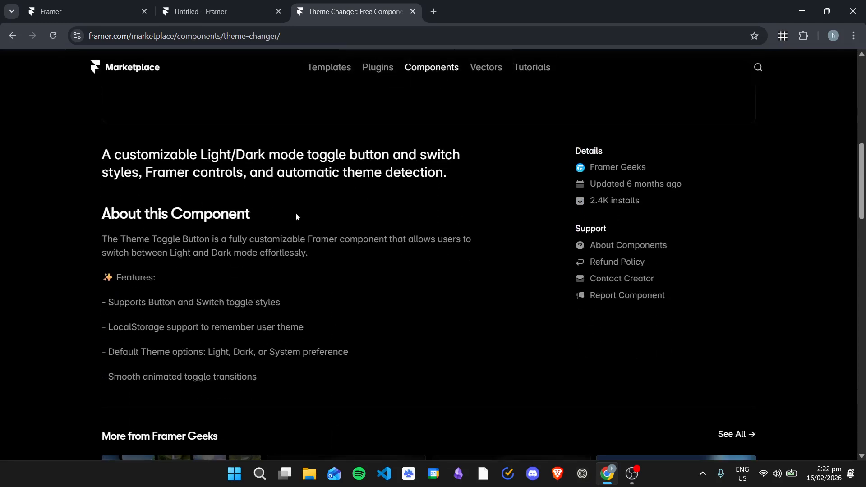
pyautogui.scroll(-2, 309, 244)
pyautogui.scroll(2, 500, 259)
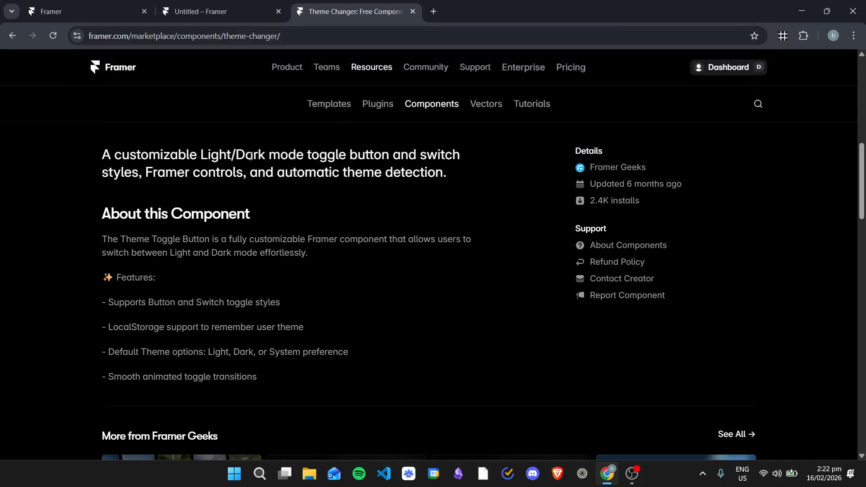
pyautogui.click(212, 12)
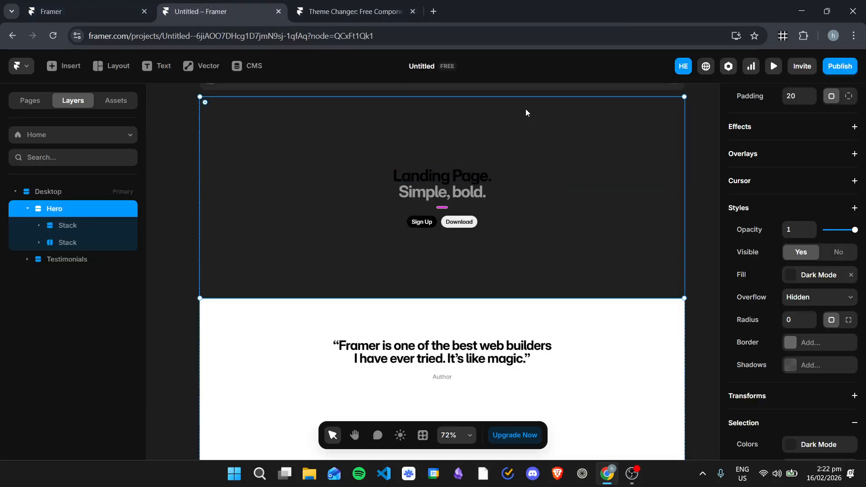
pyautogui.rightClick(558, 135)
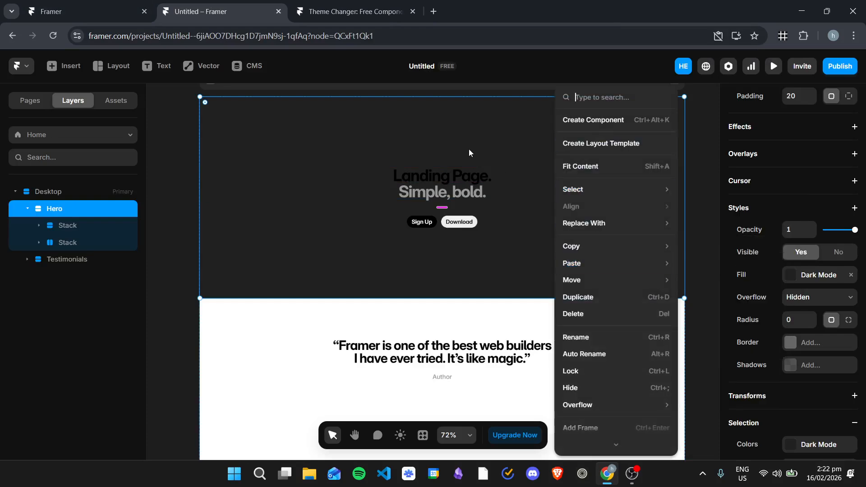
pyautogui.click(699, 256)
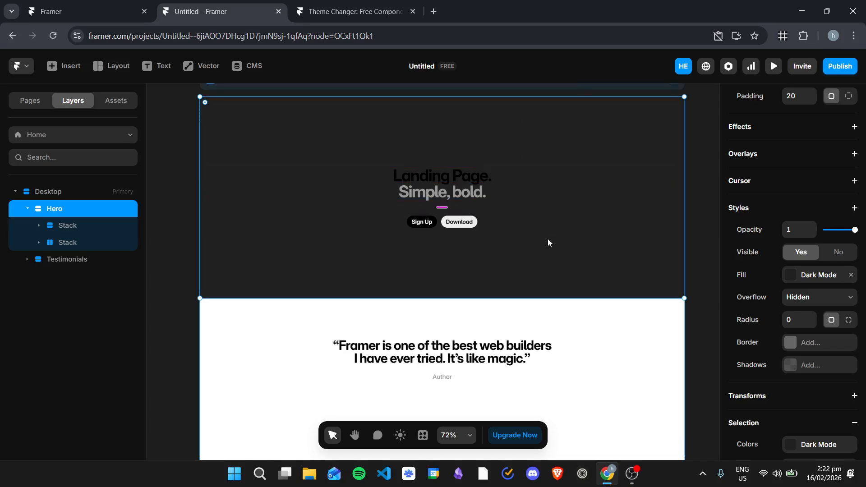
pyautogui.hotkey('ctrl', 'v')
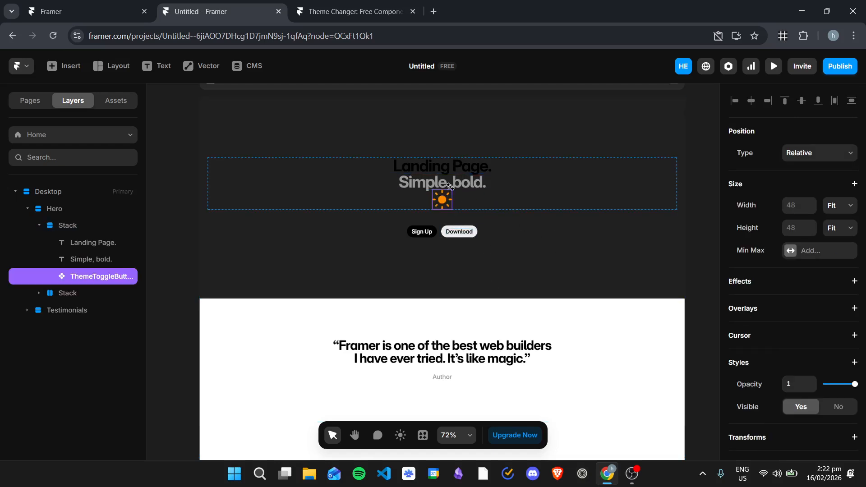
# Set the theme toggle's position type to Absolute and place it near the Hero section's upper-right corner.
pyautogui.moveTo(445, 204); pyautogui.dragTo(453, 163)
pyautogui.scroll(2, 464, 187)
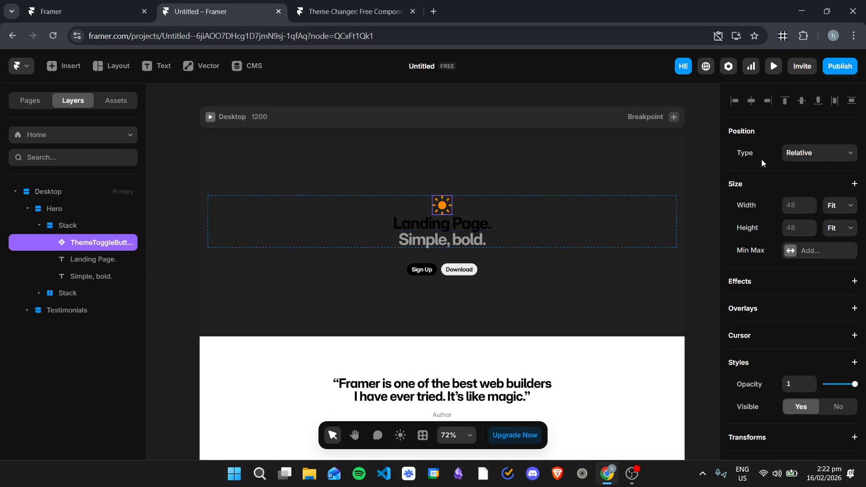
pyautogui.moveTo(444, 205); pyautogui.dragTo(348, 201)
pyautogui.click(815, 154)
pyautogui.click(807, 167)
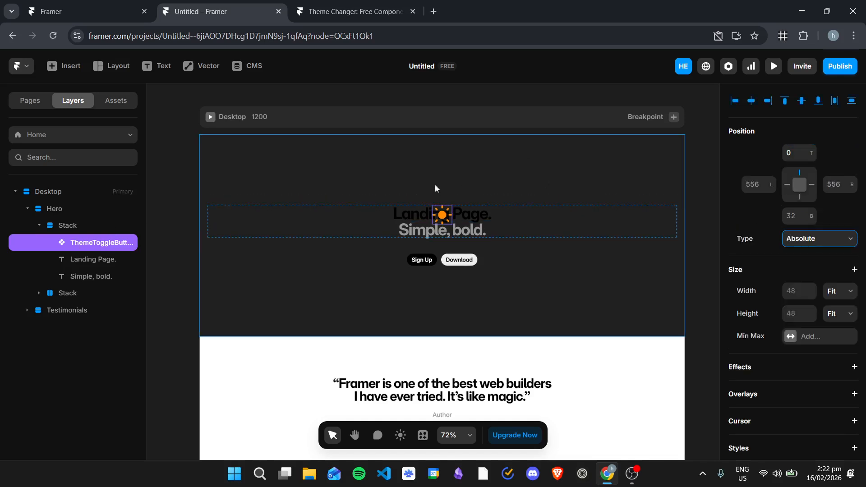
pyautogui.moveTo(446, 204); pyautogui.dragTo(661, 161)
pyautogui.click(623, 188)
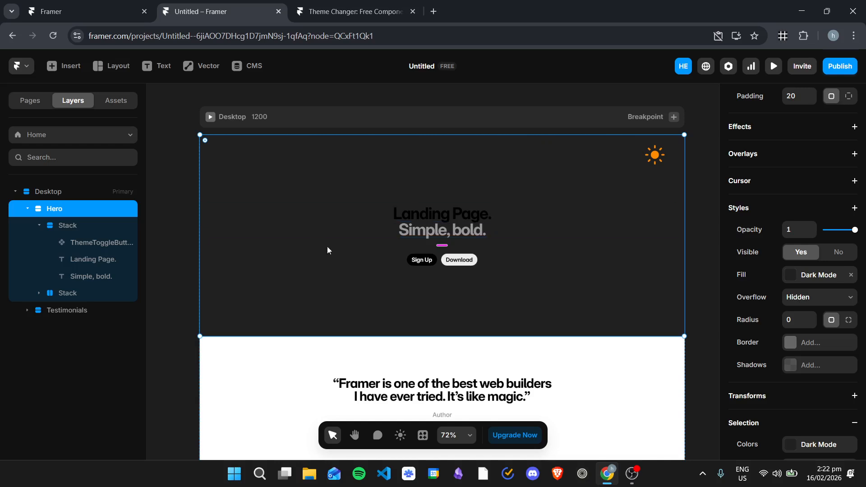
# Select the "Landing Page." heading in the Hero section and bring up its text settings.
pyautogui.click(440, 212)
pyautogui.scroll(1, 533, 238)
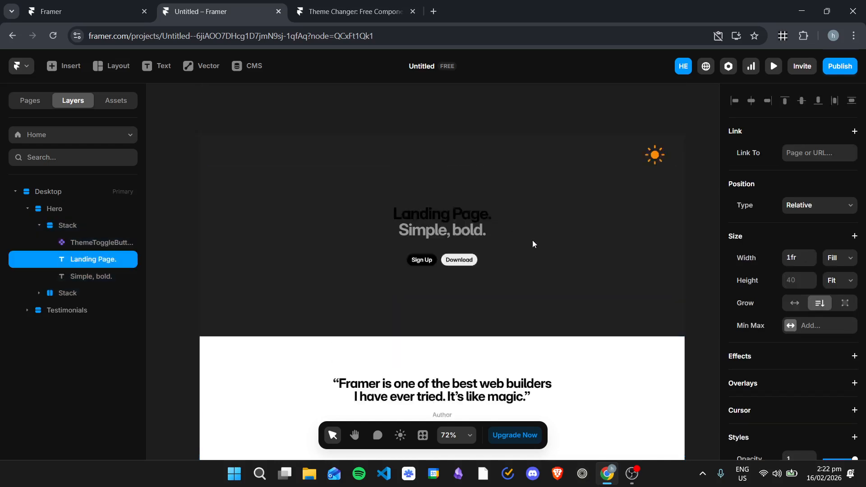
pyautogui.click(501, 250)
pyautogui.click(491, 236)
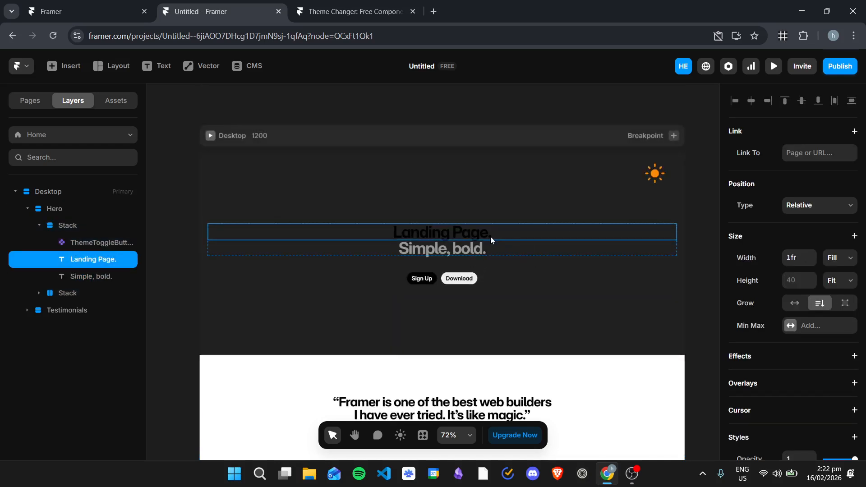
pyautogui.scroll(-5, 478, 257)
pyautogui.scroll(5, 479, 257)
pyautogui.scroll(-1, 458, 214)
pyautogui.scroll(-10, 801, 213)
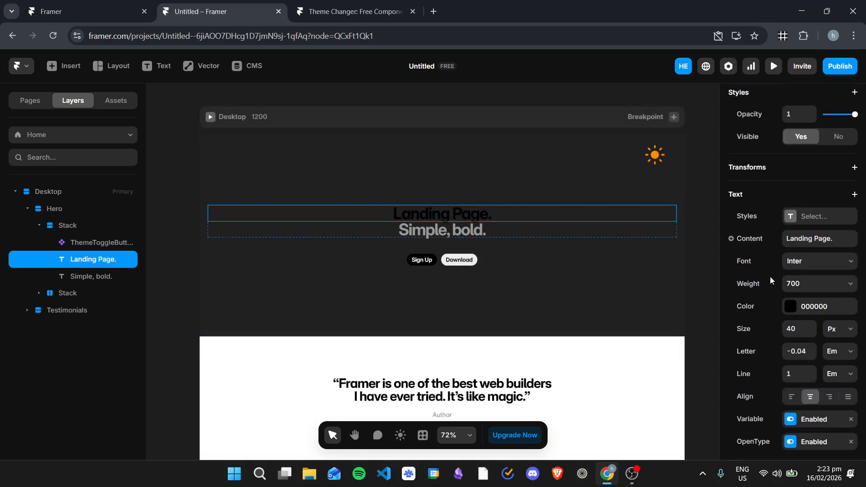
pyautogui.scroll(3, 755, 222)
pyautogui.scroll(2, 786, 225)
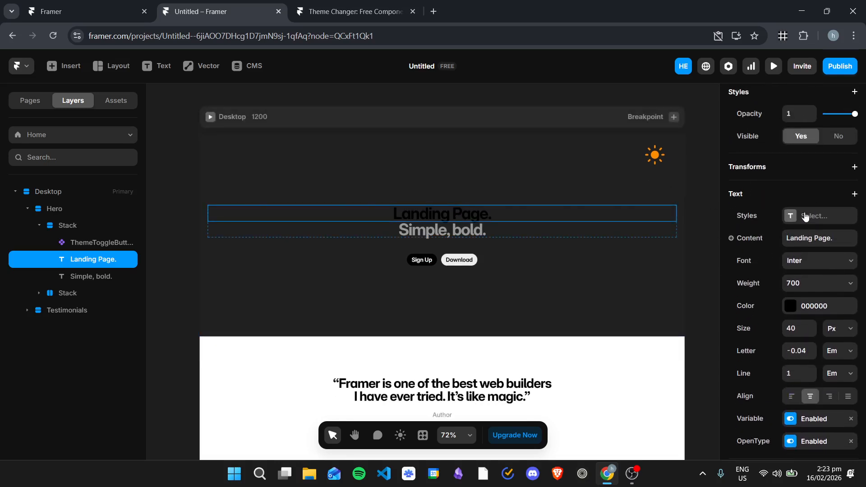
pyautogui.click(807, 217)
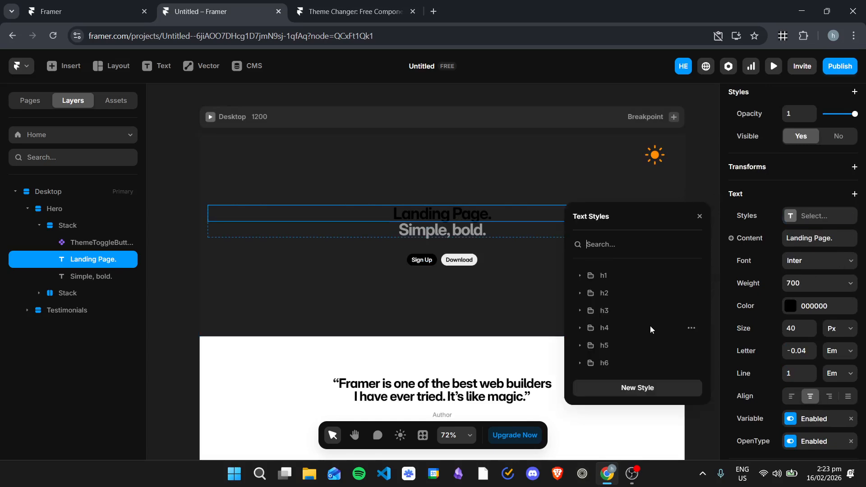
pyautogui.click(649, 391)
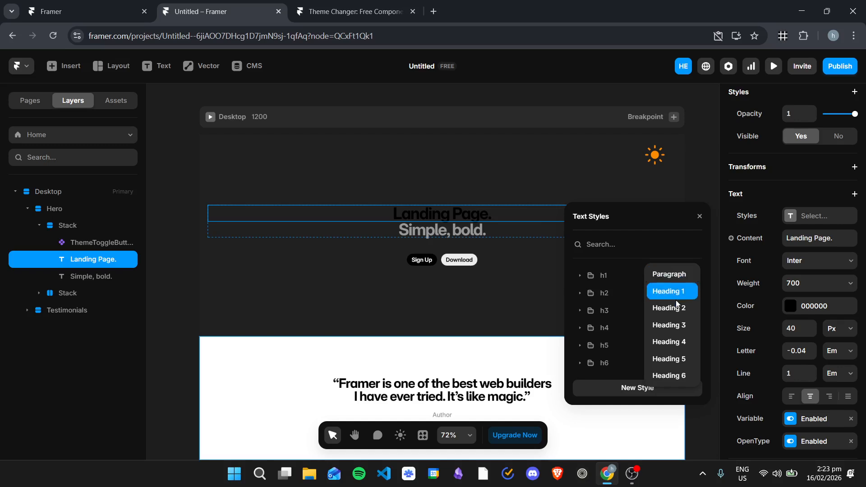
pyautogui.click(678, 223)
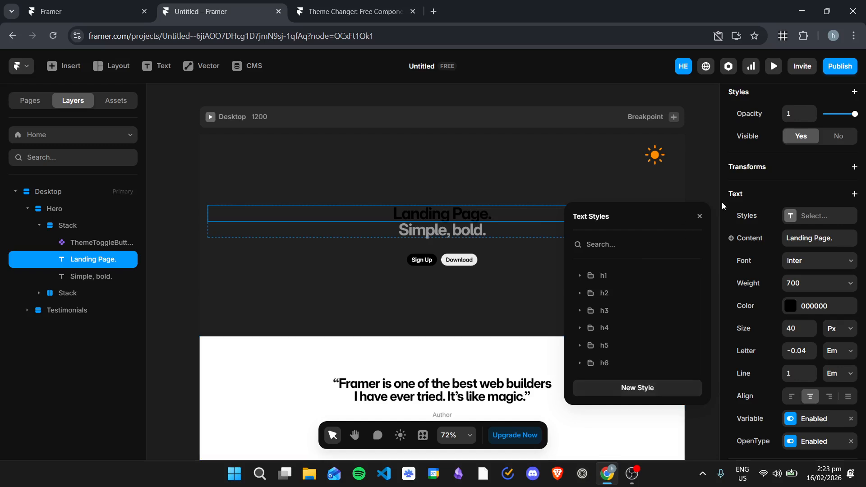
pyautogui.click(695, 220)
# Apply the existing Light/Dark Mode color style to the "Landing Page." heading and set the style's dark variant to 302F2F.
pyautogui.click(795, 311)
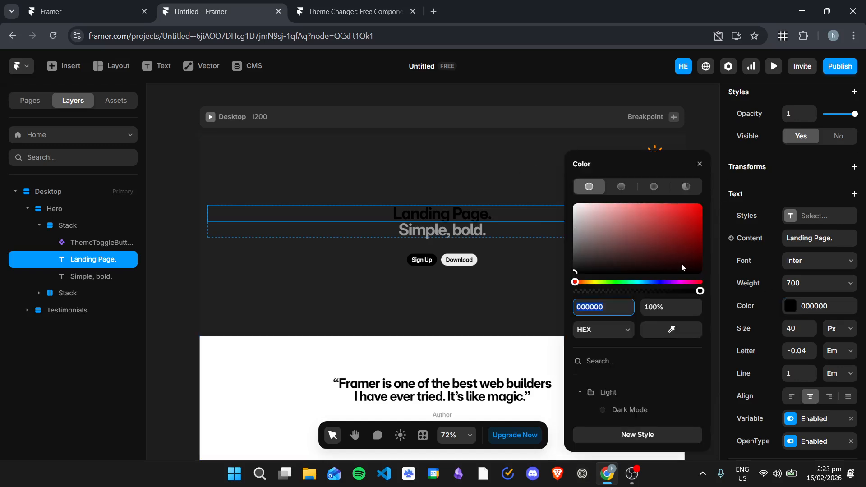
pyautogui.click(609, 394)
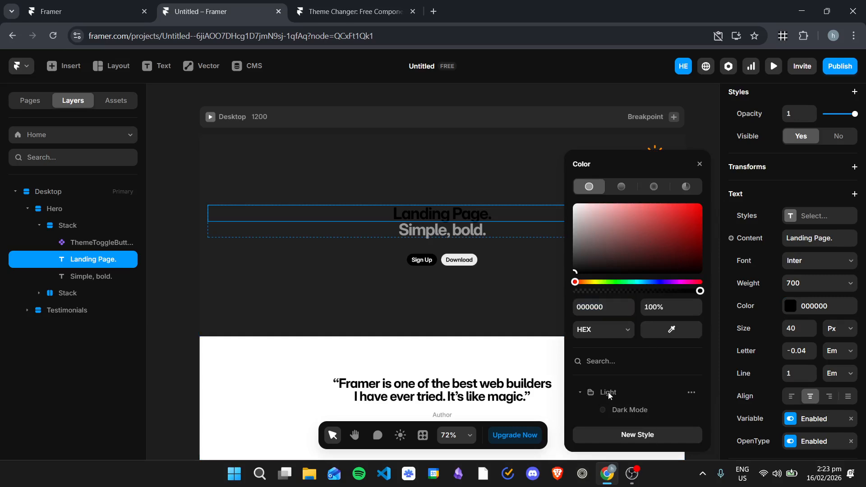
pyautogui.click(642, 410)
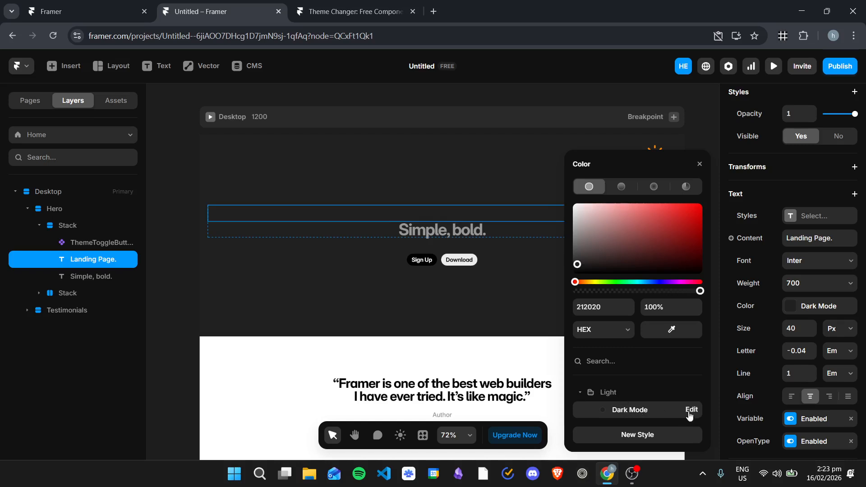
pyautogui.click(691, 410)
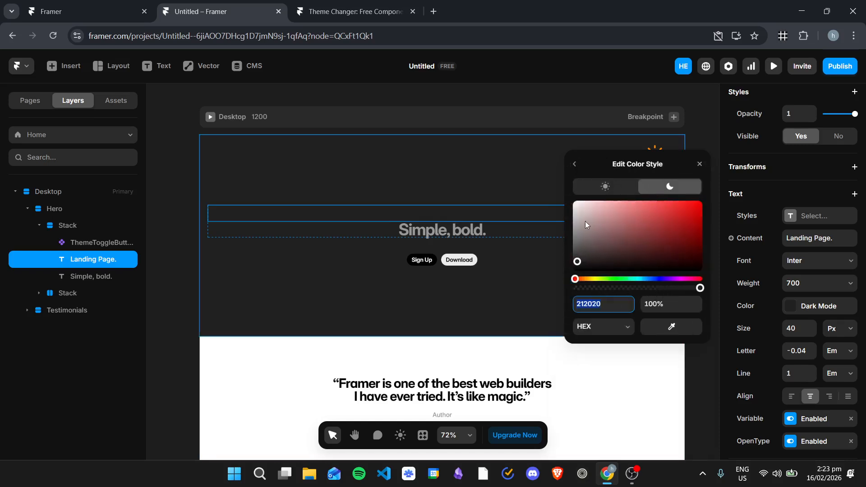
pyautogui.moveTo(580, 265)
pyautogui.mouseDown()
pyautogui.moveTo(602, 231)
pyautogui.moveTo(581, 245)
pyautogui.moveTo(582, 261)
pyautogui.mouseUp()
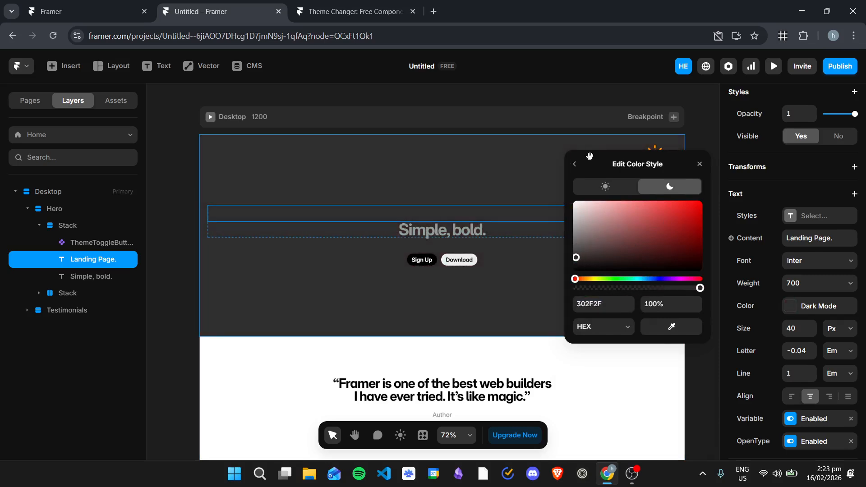
pyautogui.click(574, 166)
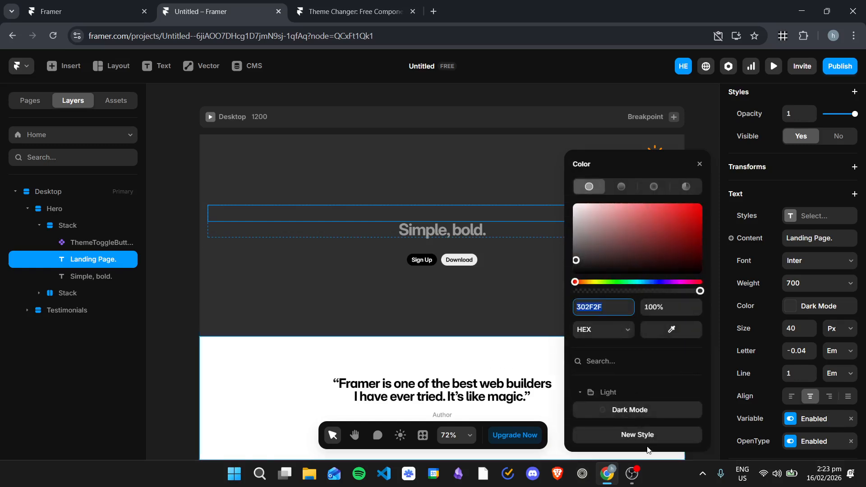
# Create a color style named "Text Light/Dark Mode" for the heading, with red DE2626 for light mode and blue 2351DB for dark mode.
pyautogui.click(637, 435)
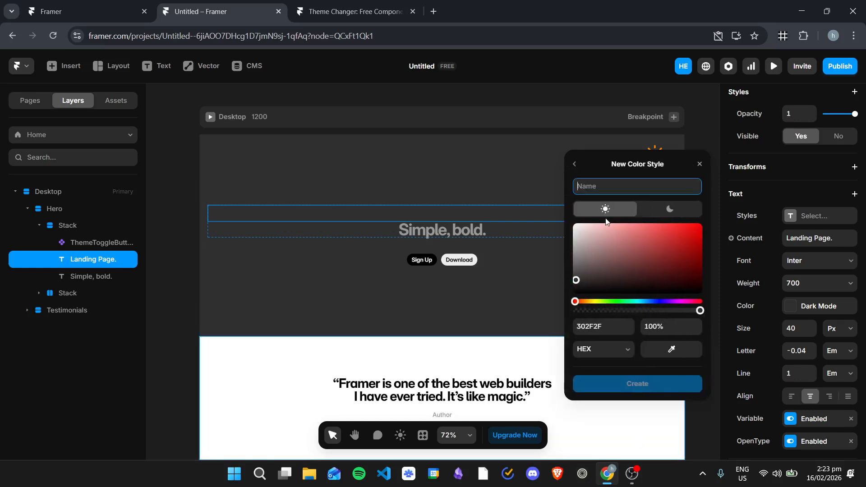
pyautogui.write('Text Light/Dark Mode')
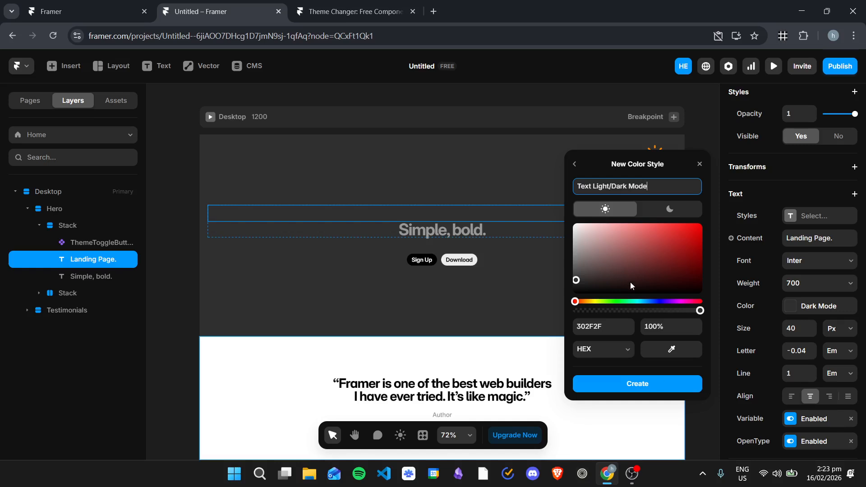
pyautogui.moveTo(577, 279); pyautogui.dragTo(676, 236)
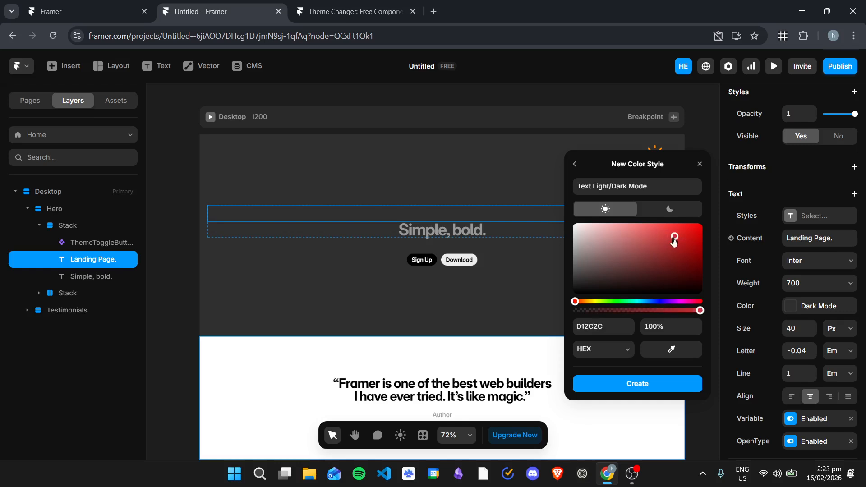
pyautogui.click(669, 210)
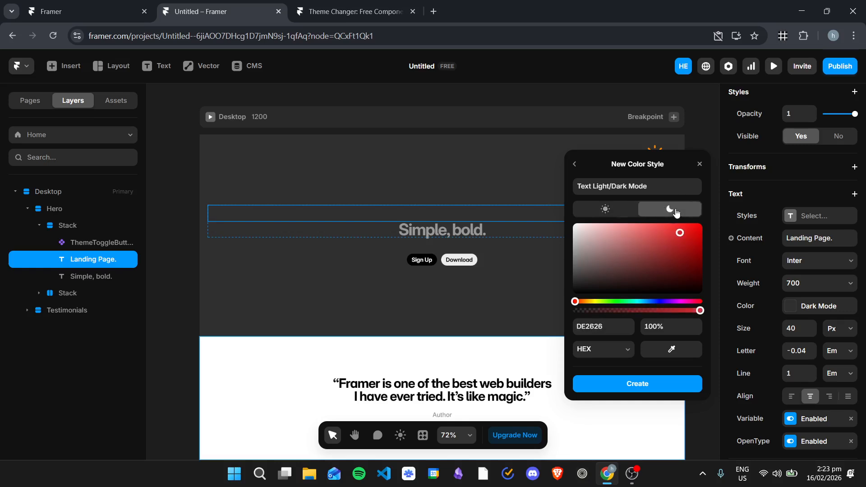
pyautogui.click(656, 302)
pyautogui.click(682, 234)
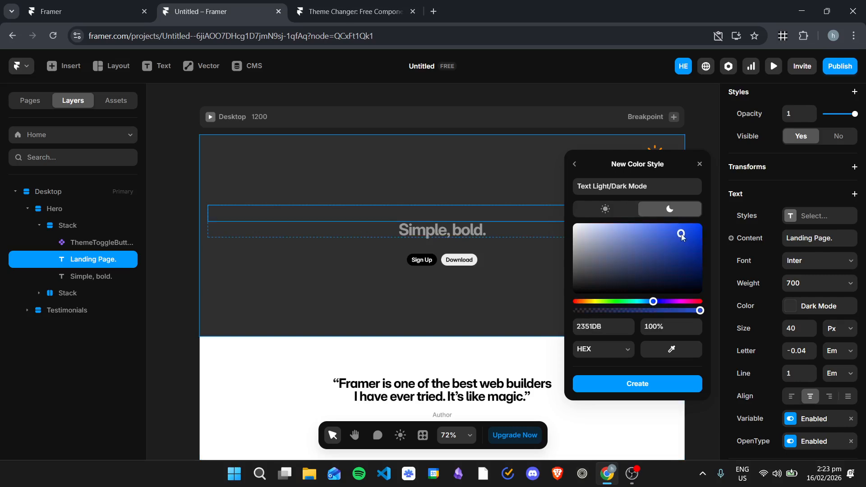
pyautogui.click(639, 388)
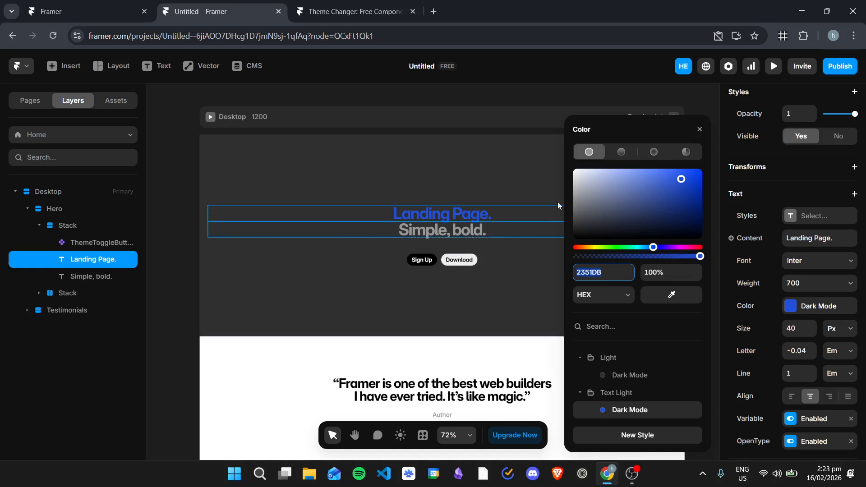
# Apply the Text Light/Dark Mode color style to the "Simple, bold." text and to the Sign Up button's fill.
pyautogui.click(435, 230)
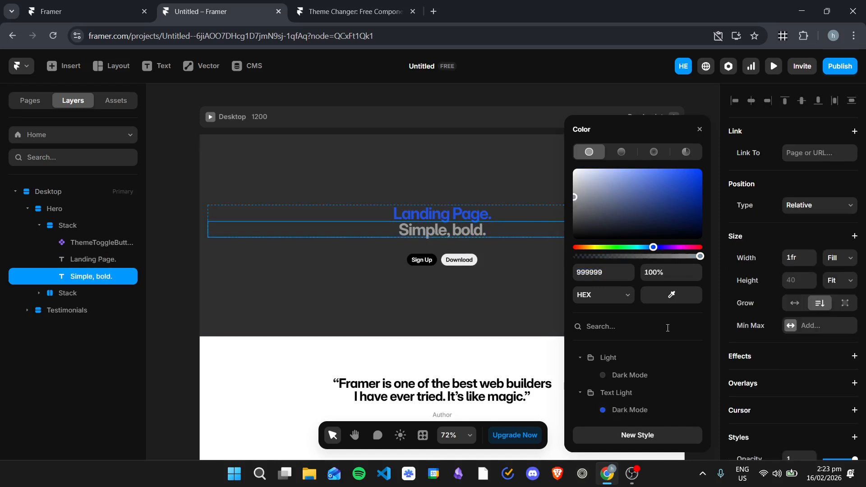
pyautogui.click(628, 411)
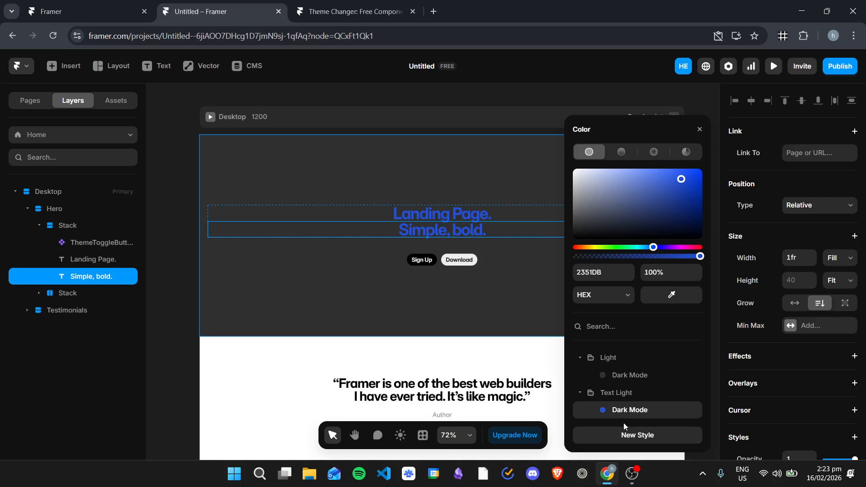
pyautogui.click(422, 260)
pyautogui.click(449, 277)
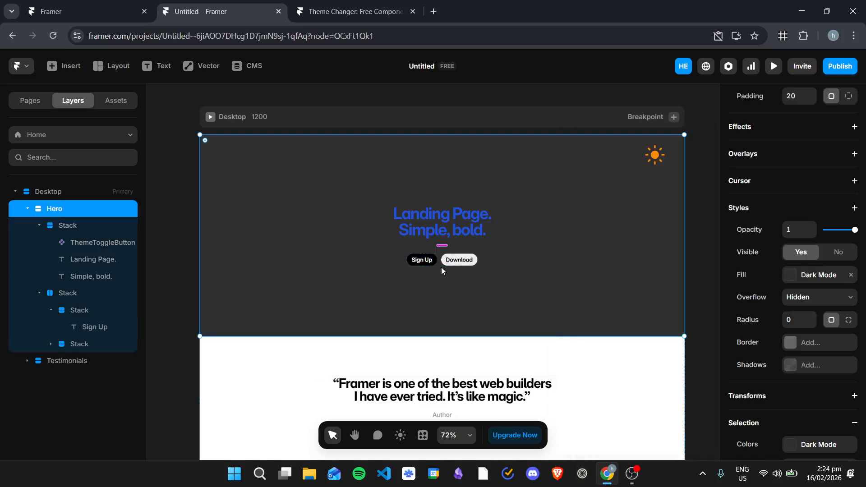
pyautogui.click(422, 260)
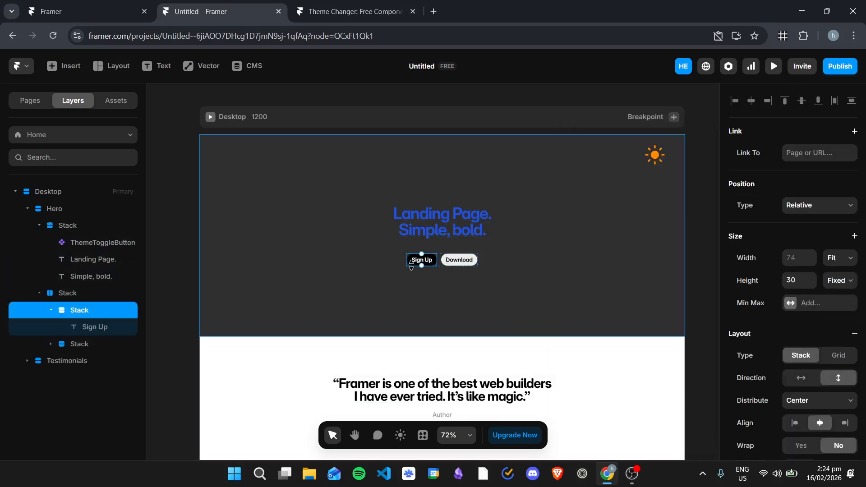
pyautogui.scroll(-10, 802, 316)
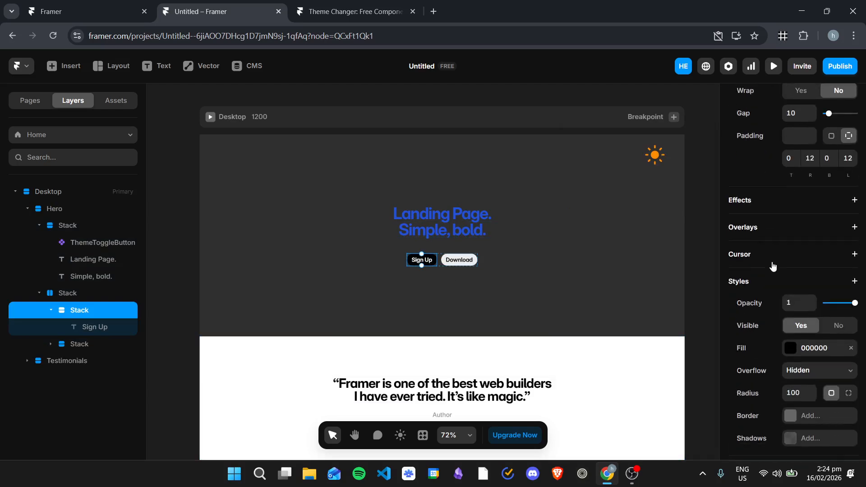
pyautogui.click(810, 258)
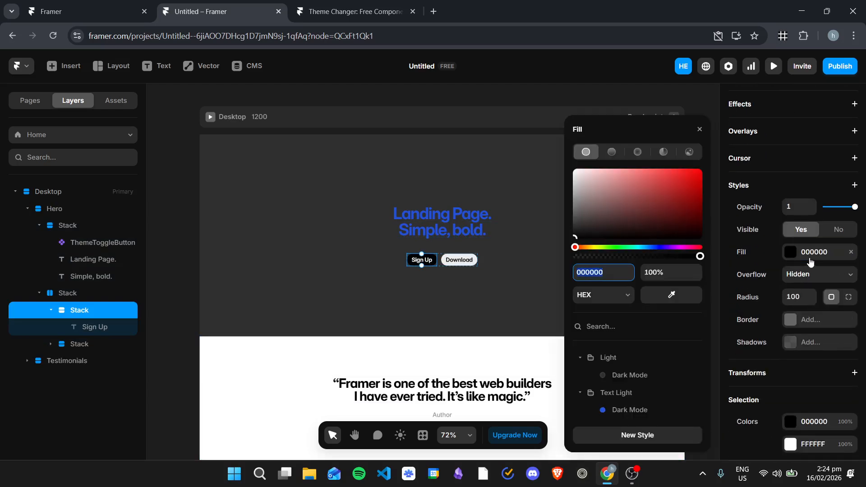
pyautogui.click(637, 375)
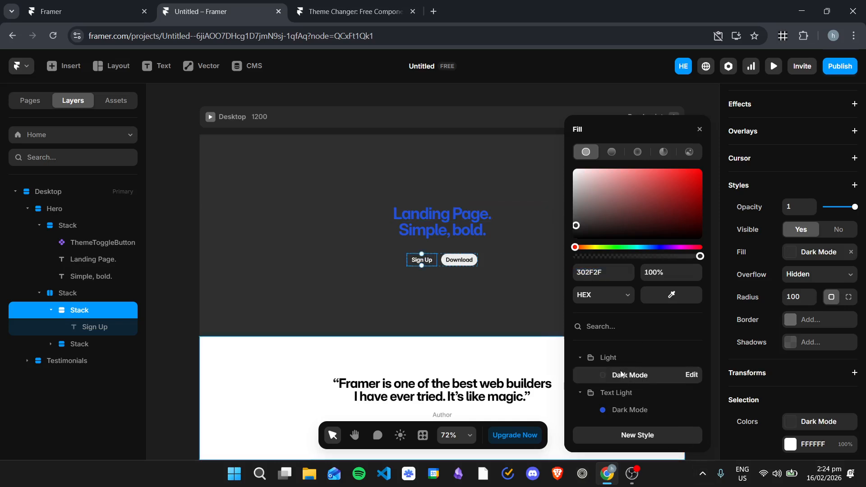
pyautogui.click(631, 410)
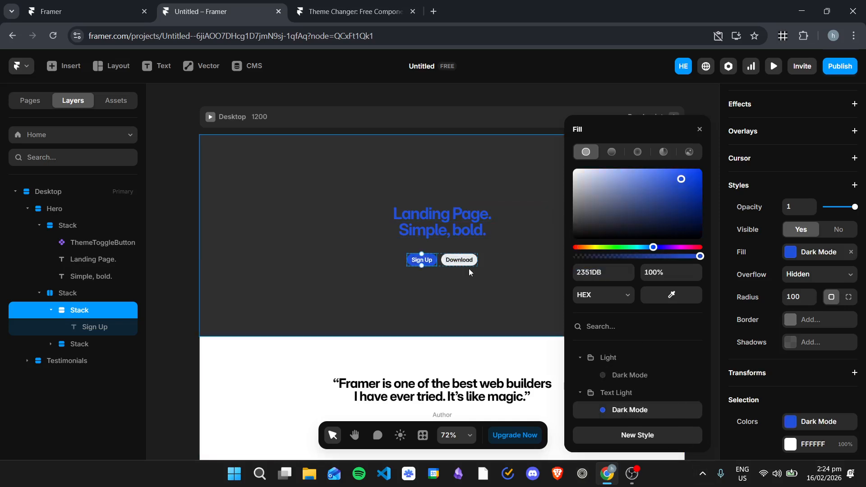
pyautogui.click(563, 314)
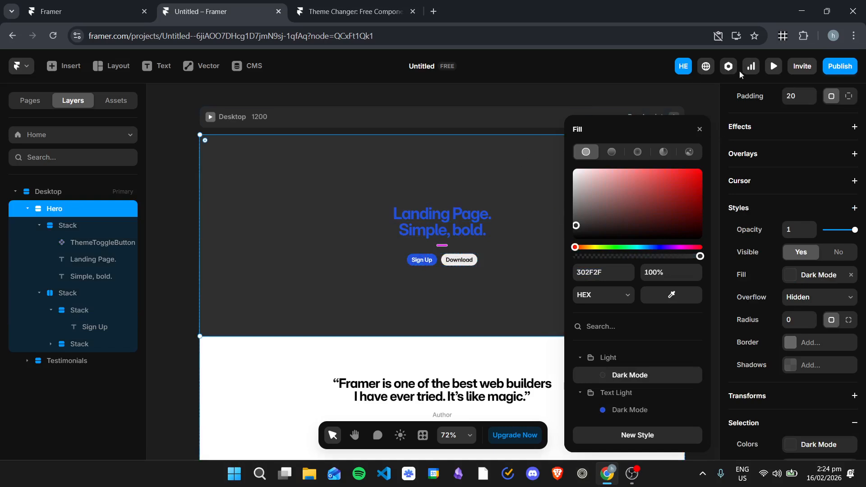
# Preview the site, switch the theme toggle repeatedly between light and dark, and return to the canvas.
pyautogui.click(774, 67)
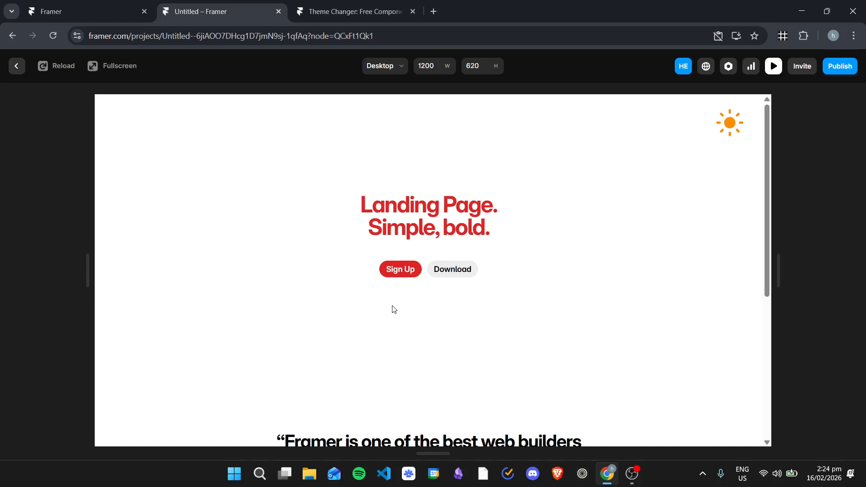
pyautogui.click(735, 128)
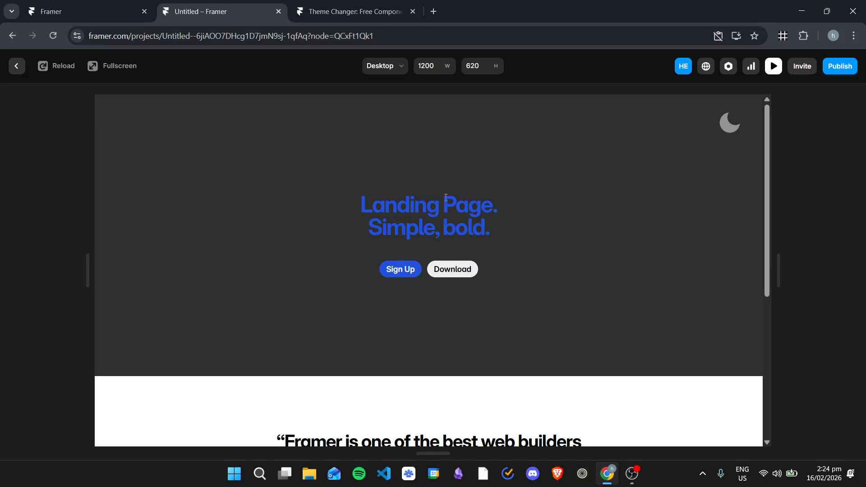
pyautogui.click(742, 135)
pyautogui.click(731, 124)
pyautogui.click(732, 123)
pyautogui.click(731, 127)
pyautogui.click(730, 122)
pyautogui.click(730, 123)
pyautogui.click(730, 123)
pyautogui.click(730, 122)
pyautogui.click(731, 124)
pyautogui.click(731, 124)
pyautogui.click(730, 122)
pyautogui.click(775, 66)
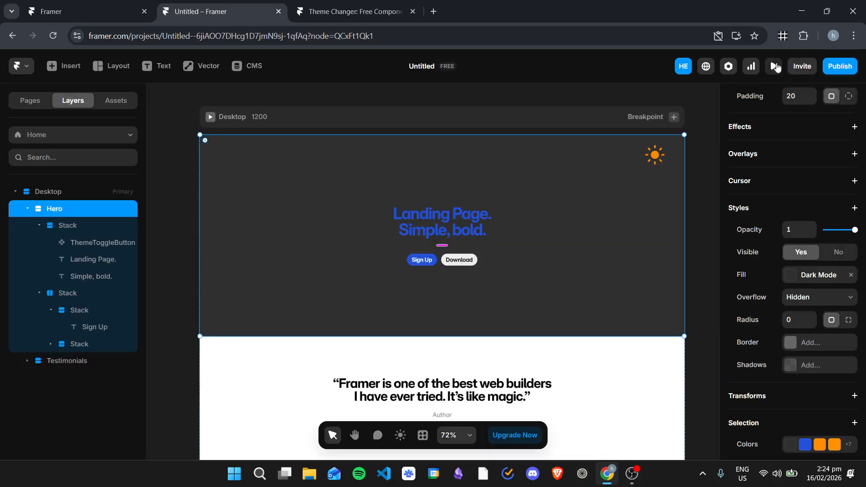
# Switch the editor canvas to light mode and back to dark mode to compare the Hero section's color variants.
pyautogui.click(702, 220)
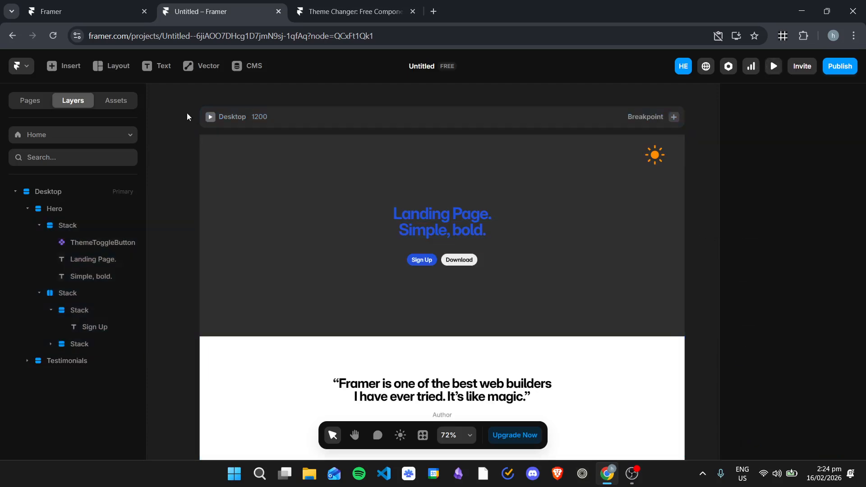
pyautogui.click(400, 437)
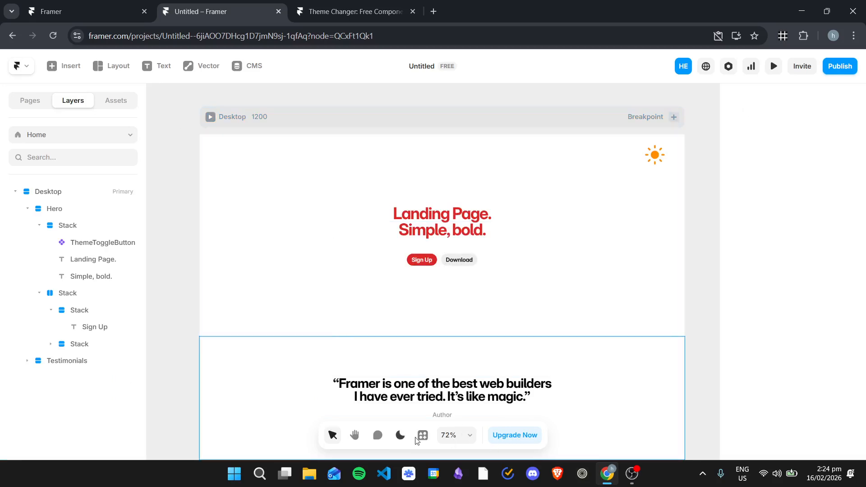
pyautogui.click(401, 437)
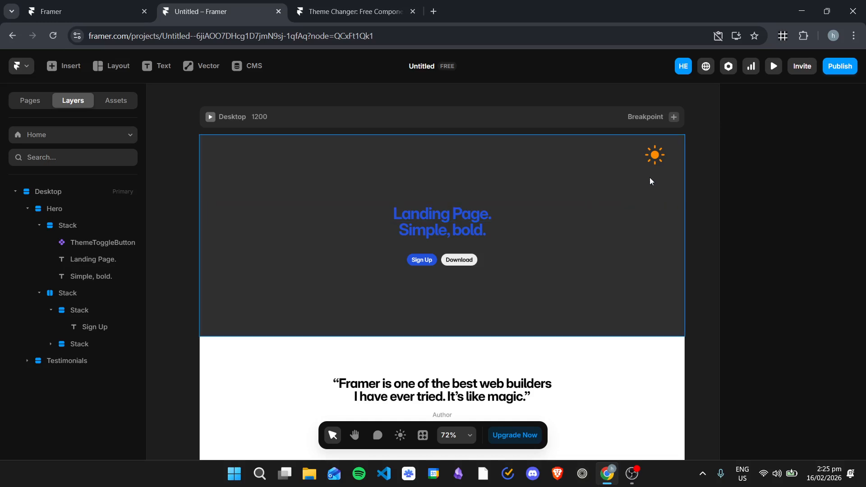
pyautogui.click(656, 155)
pyautogui.click(702, 176)
pyautogui.scroll(-1, 696, 233)
pyautogui.scroll(2, 696, 231)
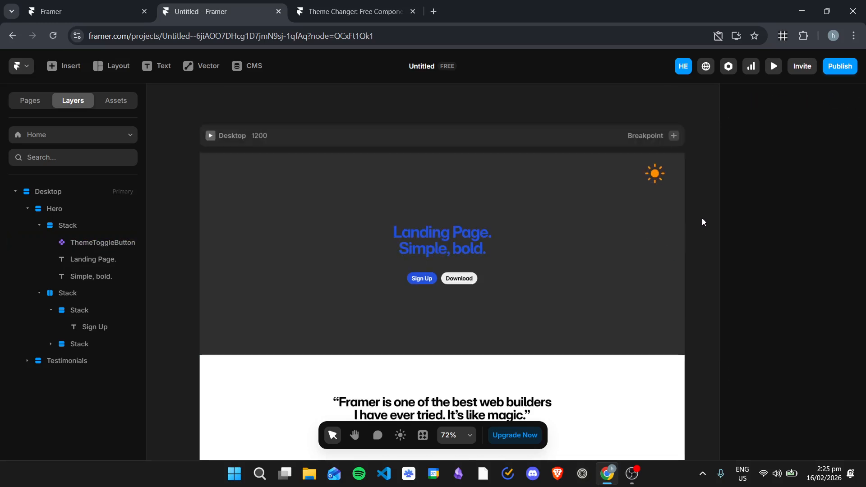